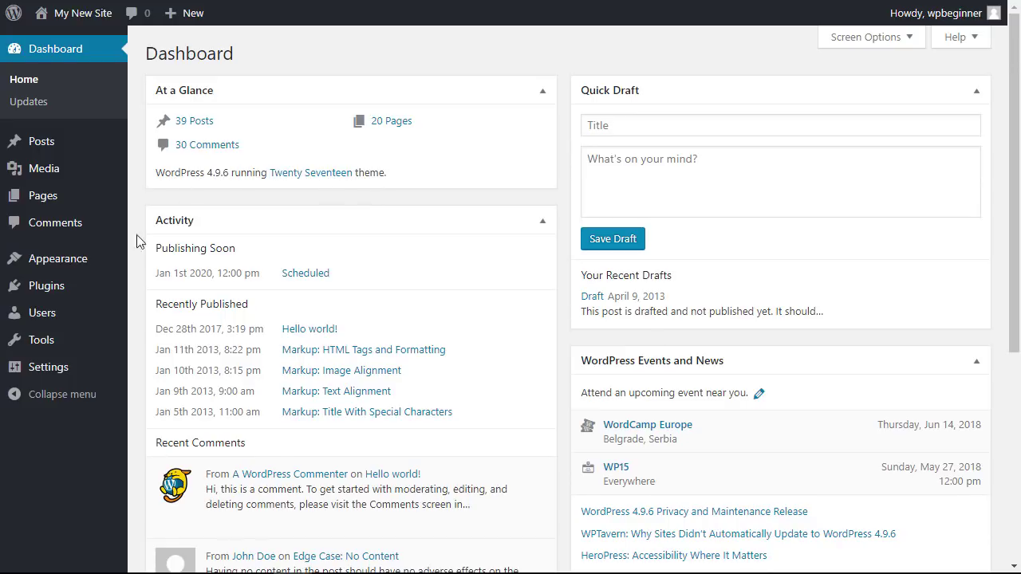
# - Search the plugin directory for 'theme my plugin', then install and activate Theme My Login
pyautogui.moveTo(68, 289)
pyautogui.click(156, 312)
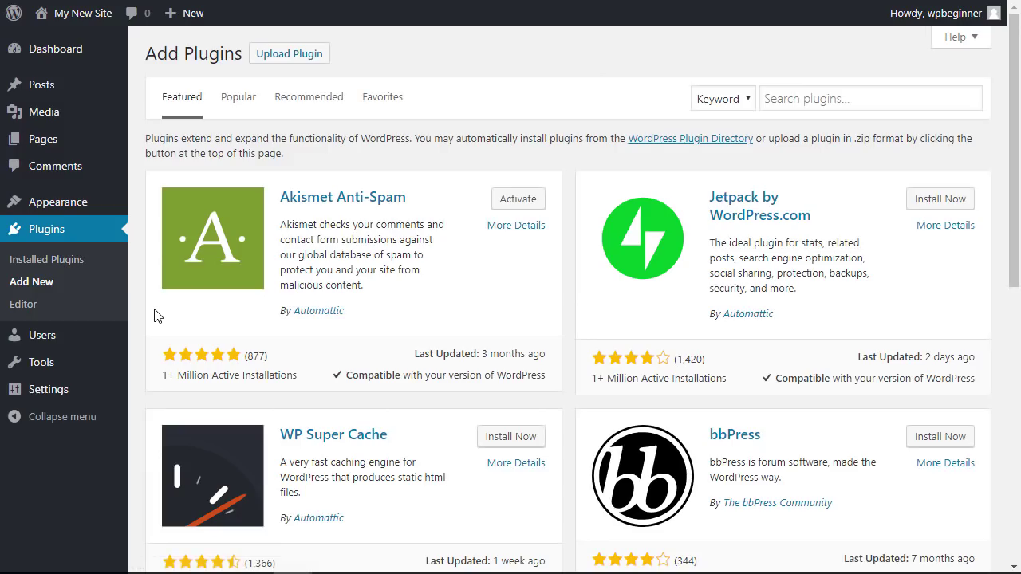
pyautogui.click(792, 101)
pyautogui.write('theme my plugin')
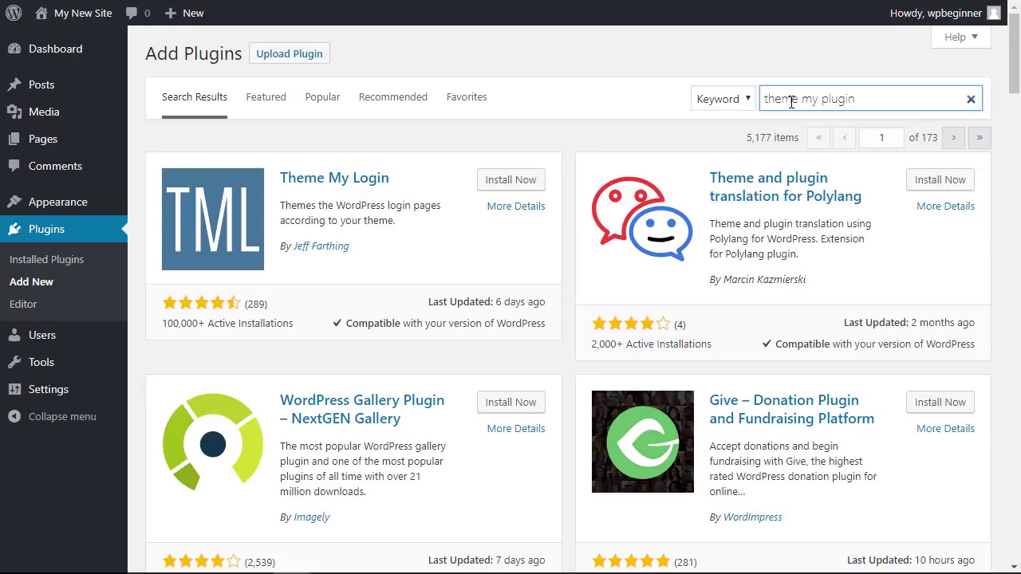
pyautogui.click(512, 182)
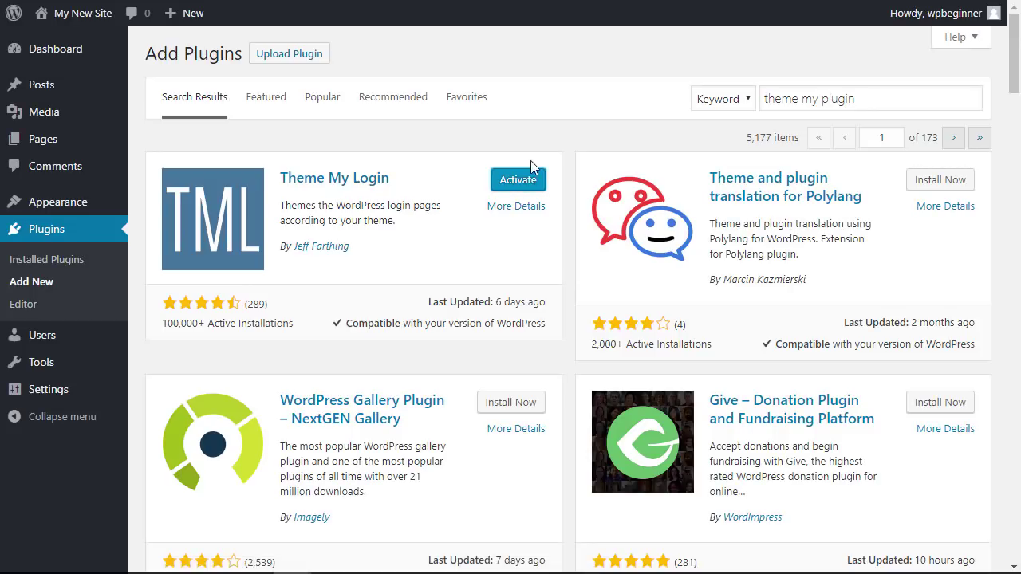
pyautogui.click(519, 183)
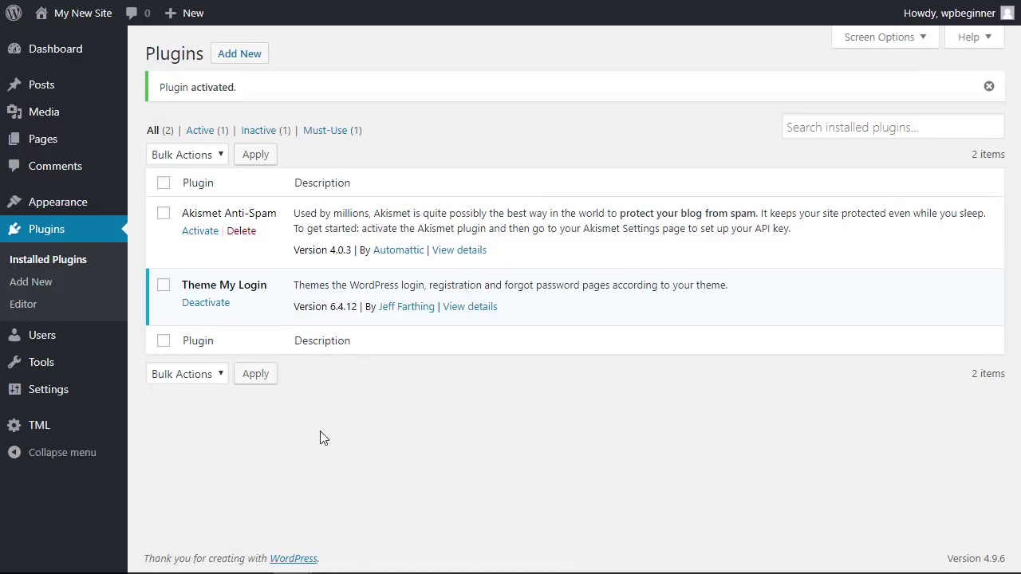
# - Tick Enable Custom Redirection and Enable Custom E-mail in TML settings and save the changes
pyautogui.click(40, 427)
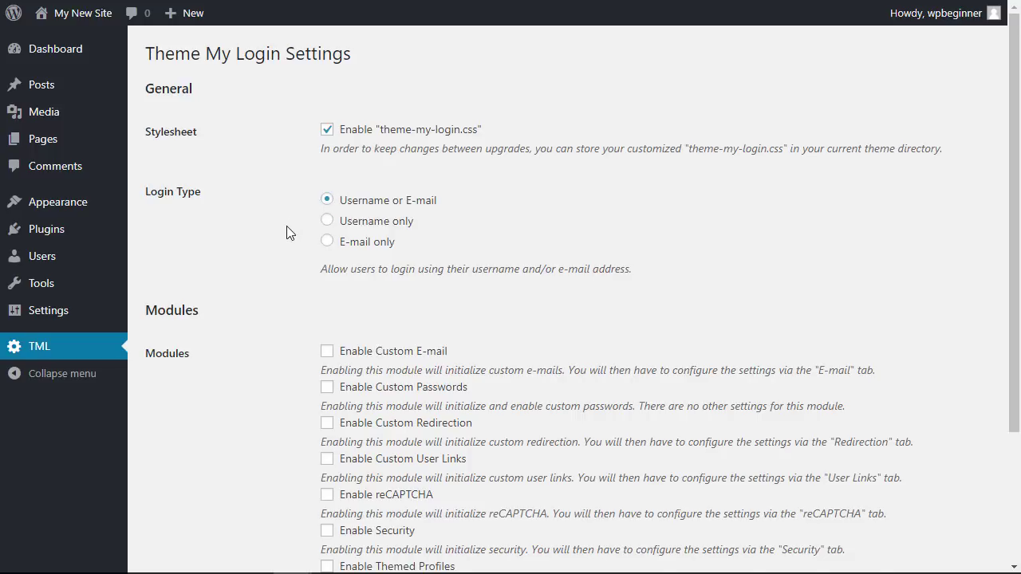
pyautogui.scroll(-3, 286, 225)
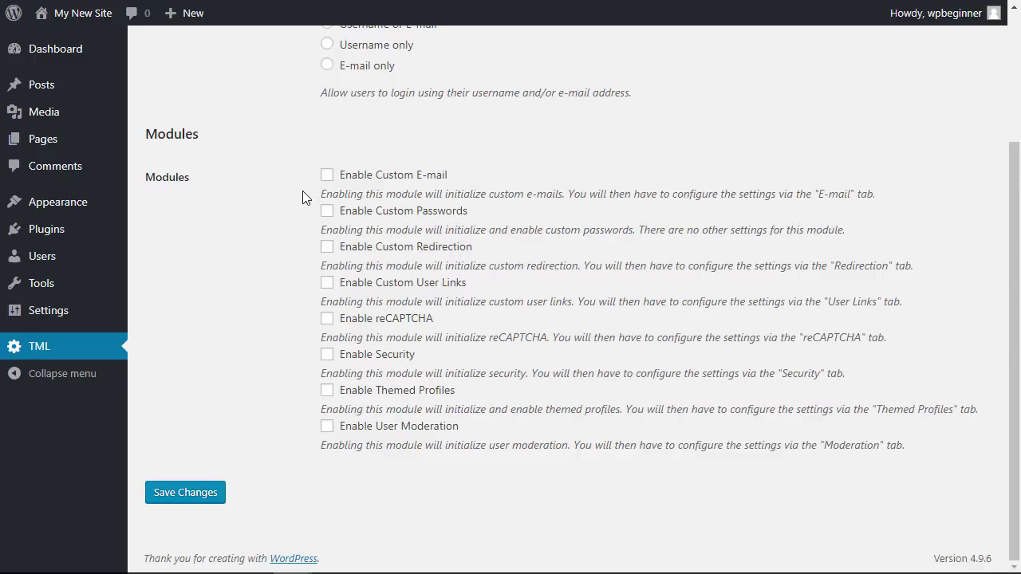
pyautogui.click(327, 247)
pyautogui.click(327, 175)
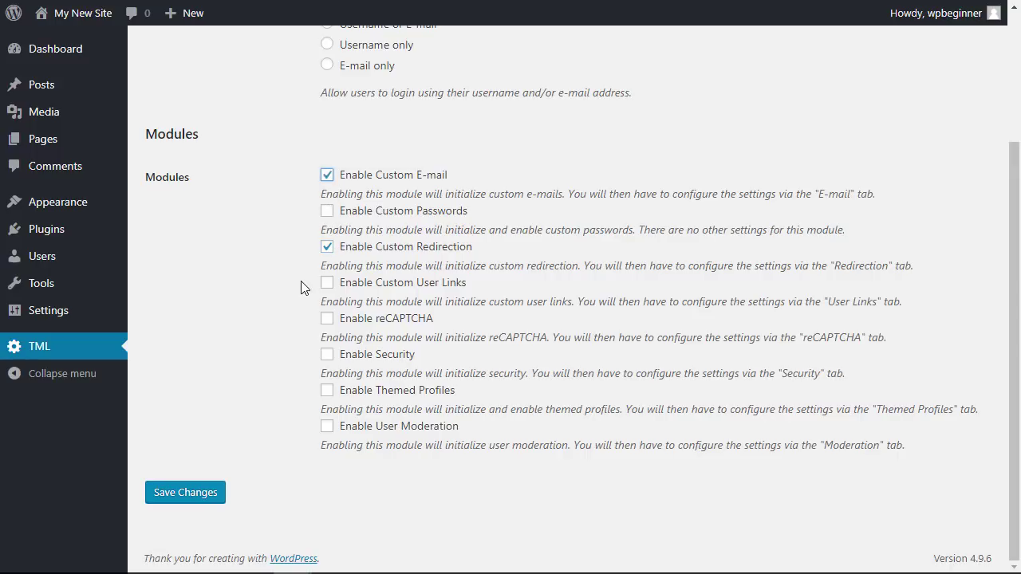
pyautogui.click(170, 495)
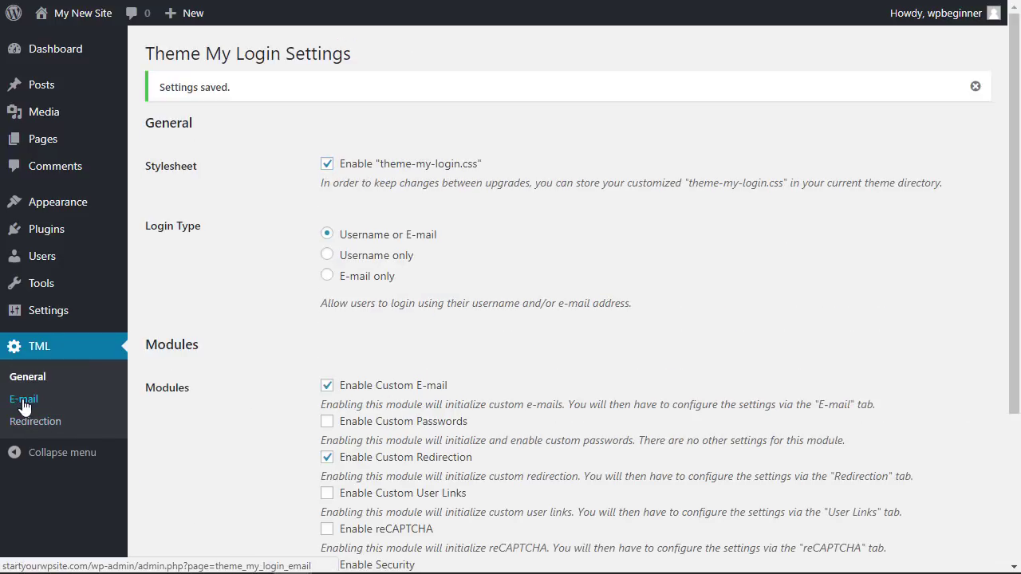
pyautogui.click(24, 400)
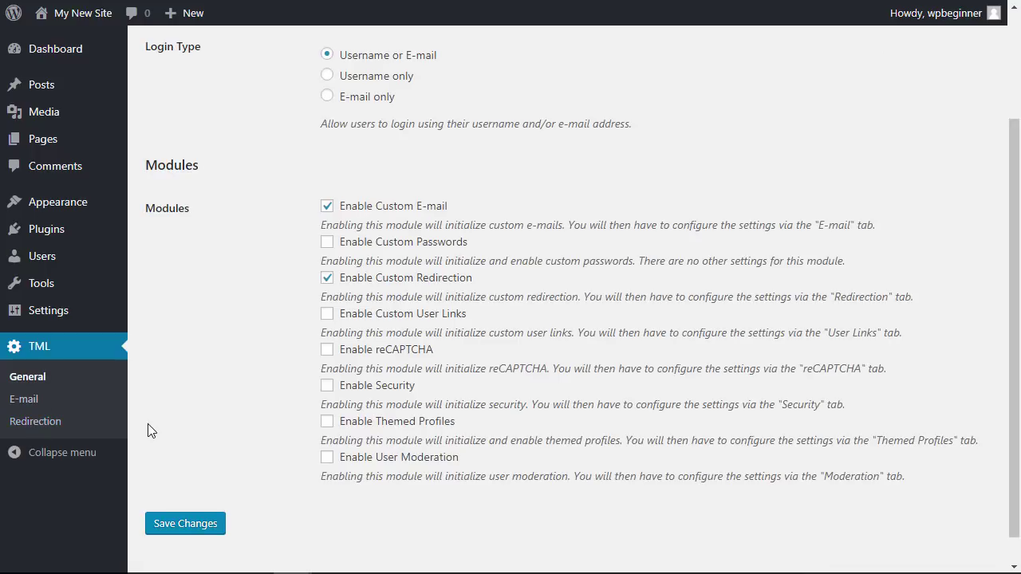
# - In TML Redirection, set the Subscriber Log in redirect to Referer
pyautogui.click(46, 429)
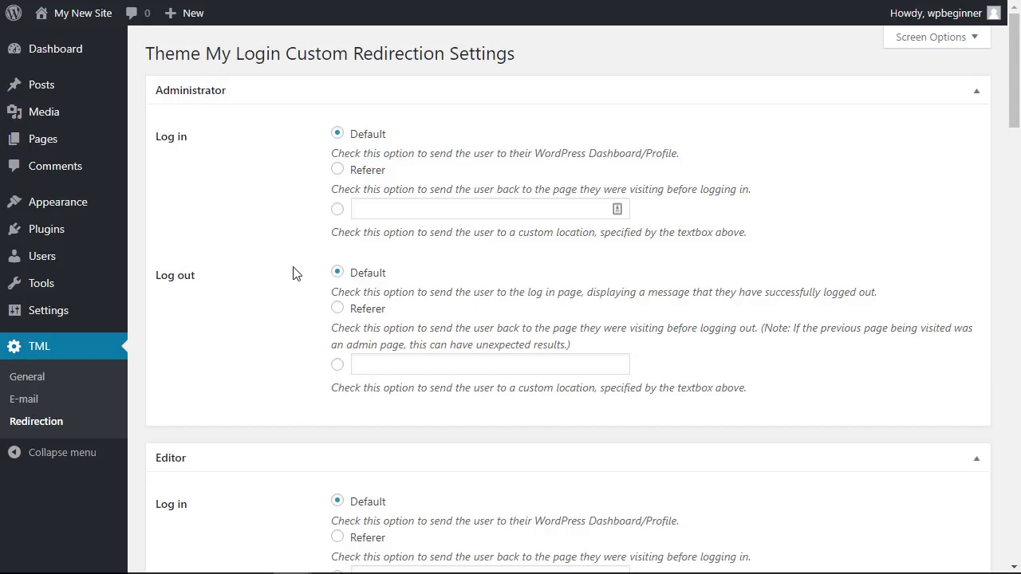
pyautogui.scroll(-4, 252, 256)
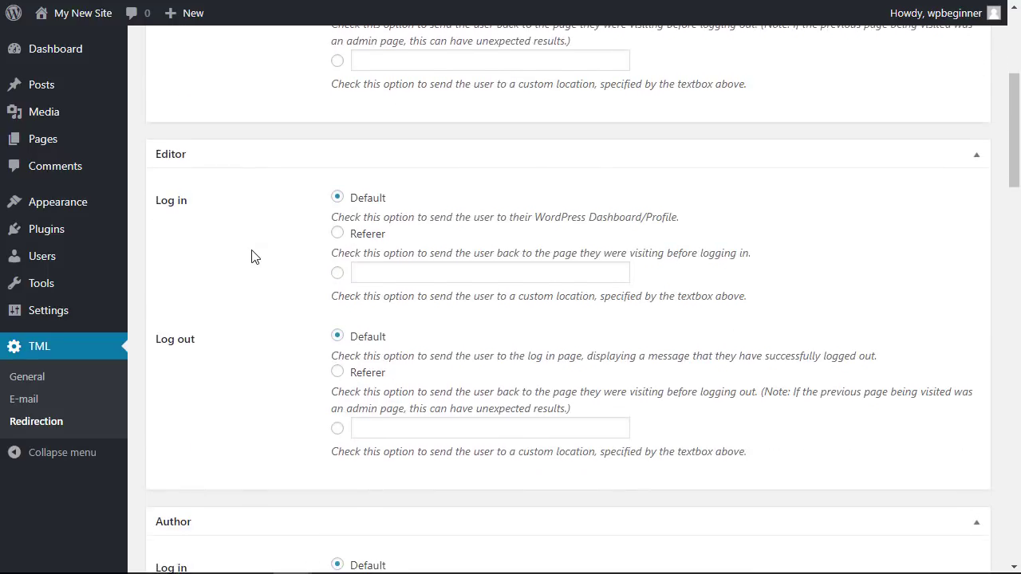
pyautogui.scroll(-3, 252, 256)
pyautogui.scroll(-8, 251, 256)
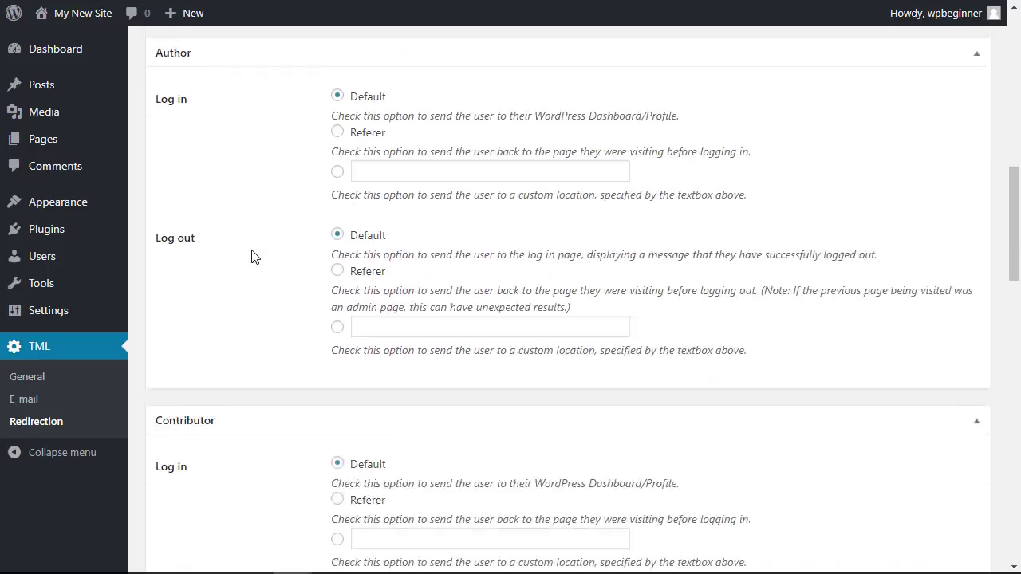
pyautogui.scroll(-4, 254, 256)
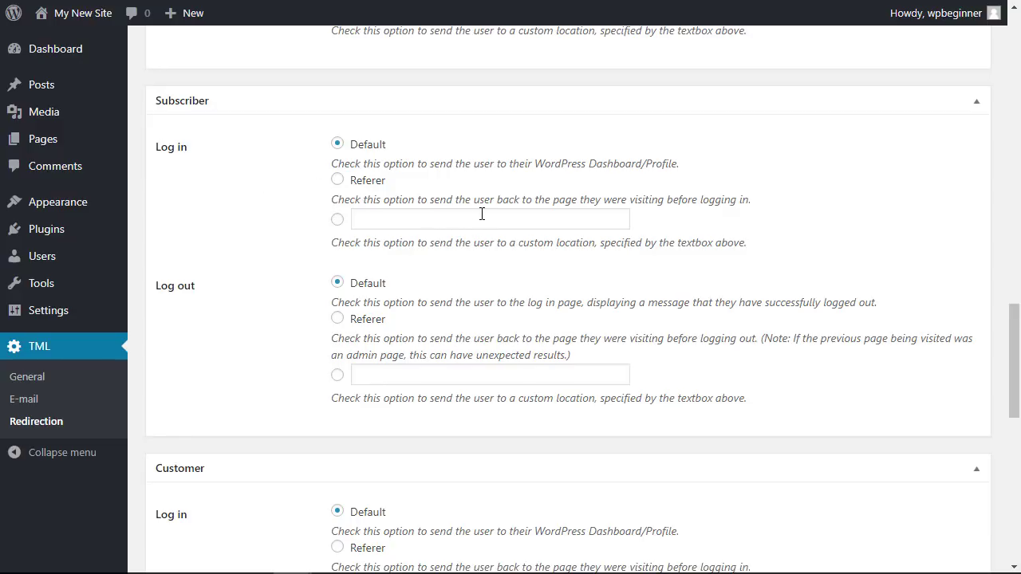
pyautogui.click(336, 182)
pyautogui.click(338, 221)
pyautogui.scroll(-1, 201, 240)
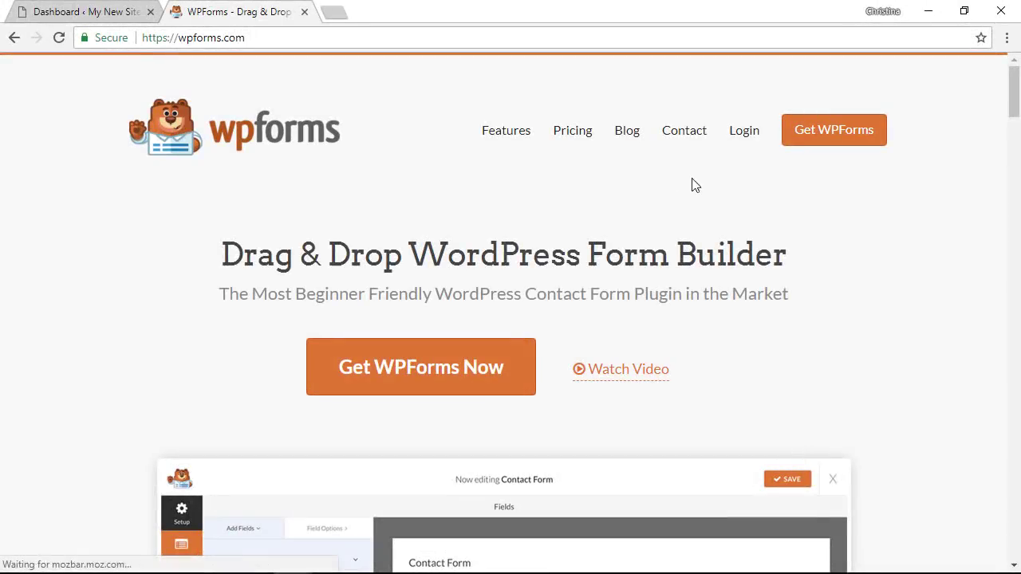
# - Sign in to the WPForms account on wpforms.com to reach the plugin download
pyautogui.click(743, 131)
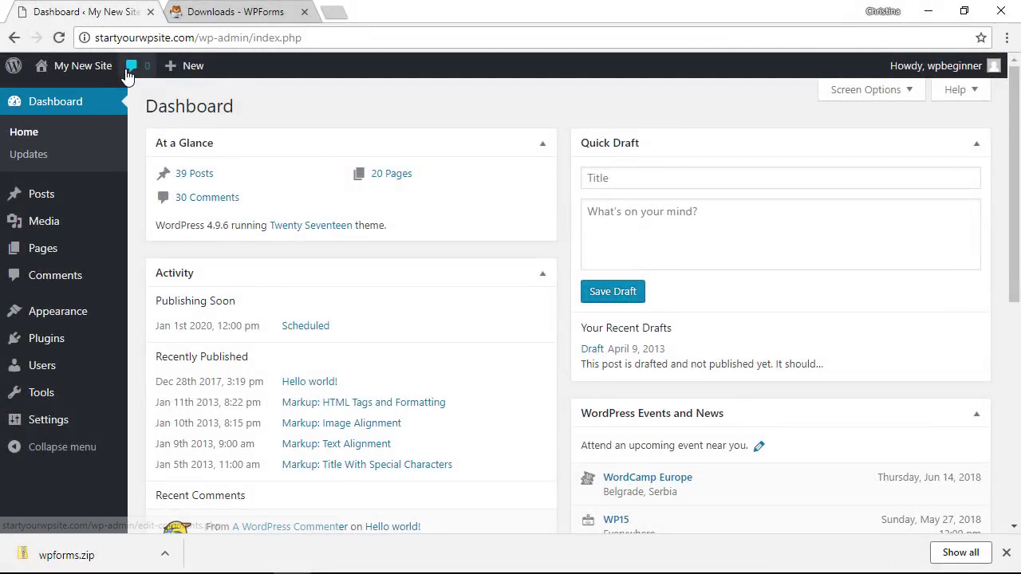
# - Upload wpforms.zip under Plugins > Add New, install it and activate WPForms
pyautogui.moveTo(60, 343)
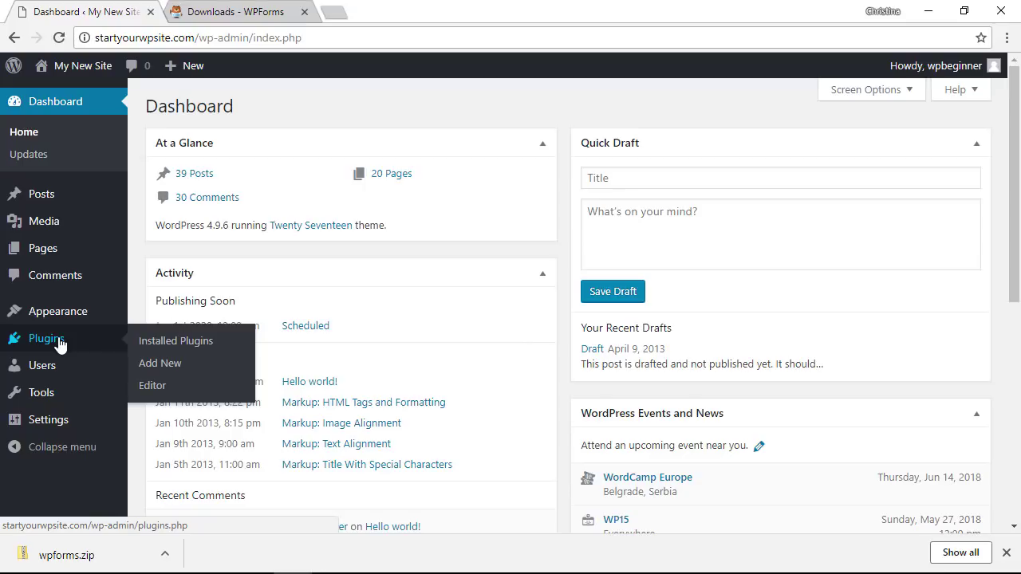
pyautogui.click(159, 365)
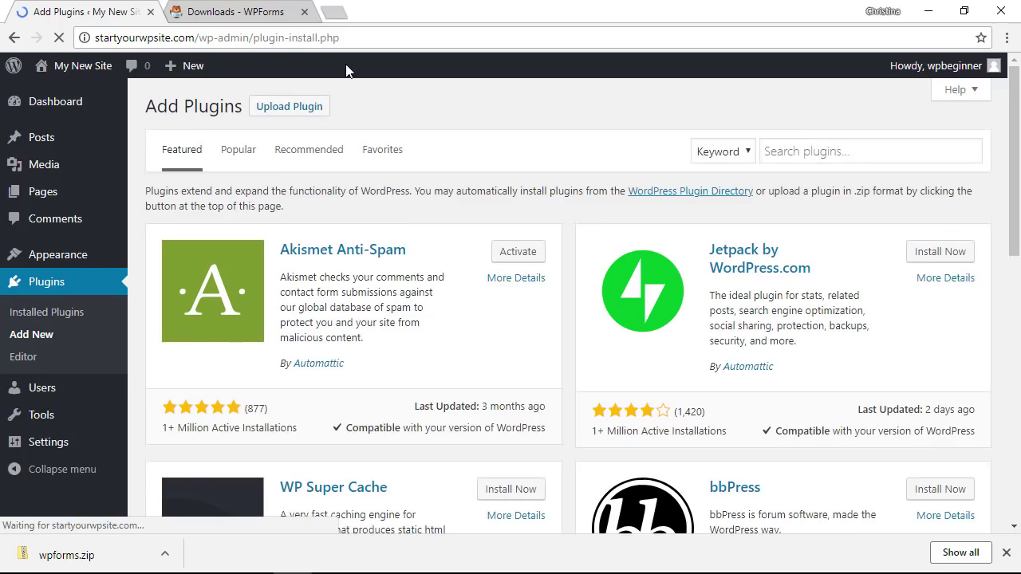
pyautogui.click(285, 107)
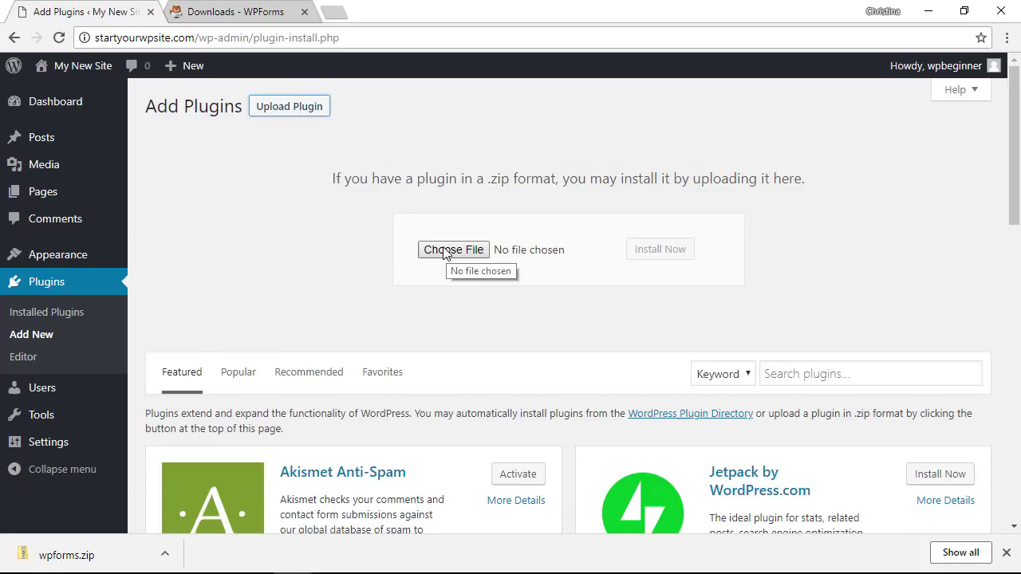
pyautogui.moveTo(68, 553); pyautogui.dragTo(456, 258)
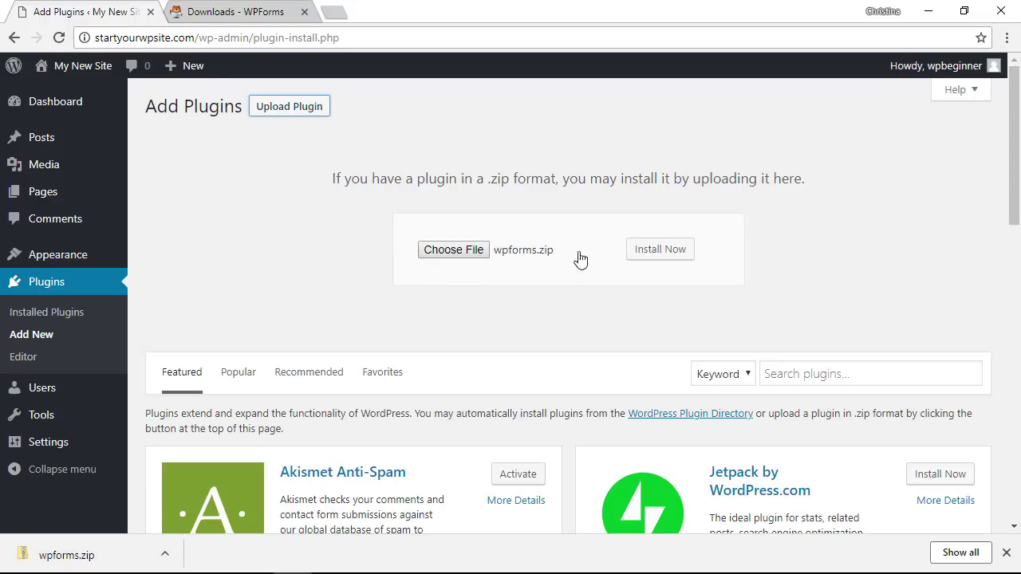
pyautogui.click(662, 254)
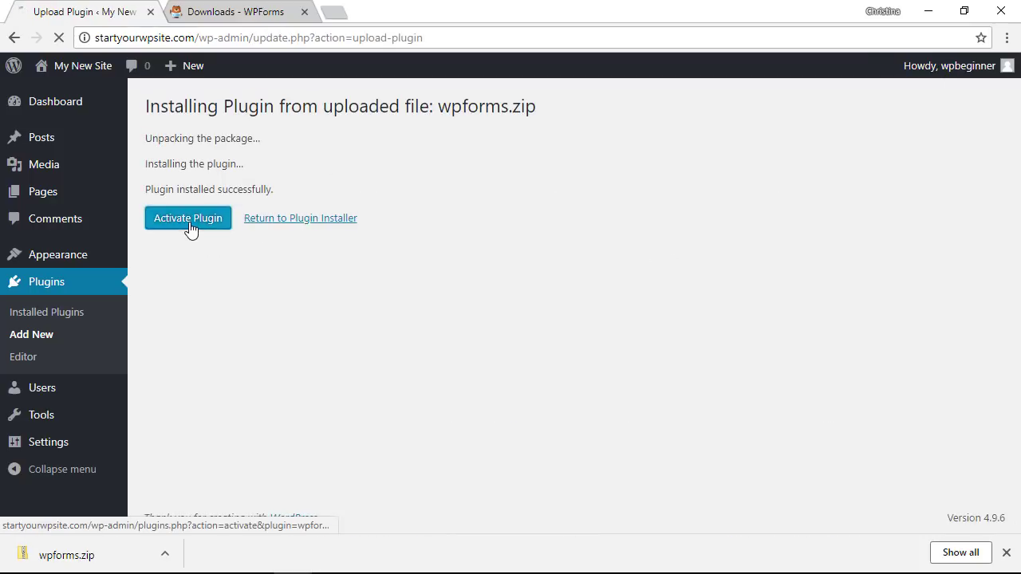
pyautogui.click(189, 227)
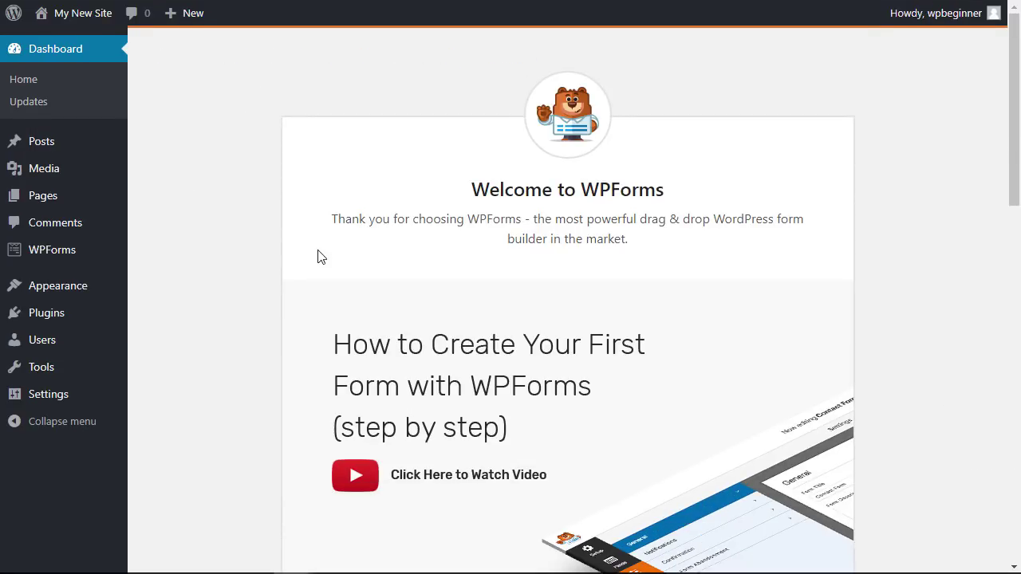
# - Paste the licence key into WPForms General settings, verify it and dismiss the success popup
pyautogui.moveTo(70, 253)
pyautogui.click(154, 327)
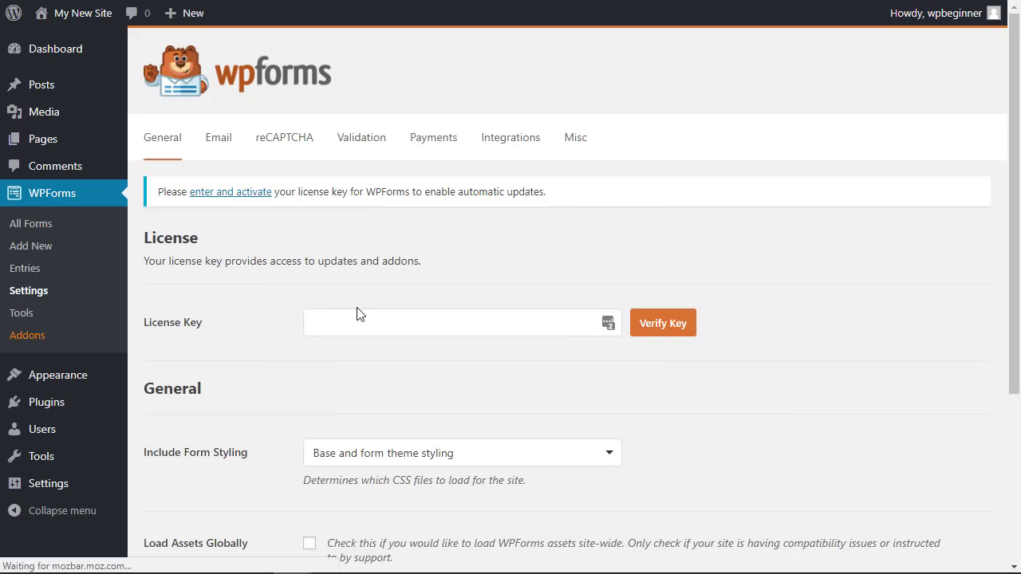
pyautogui.click(356, 317)
pyautogui.hotkey('ctrl', 'v')
pyautogui.click(670, 325)
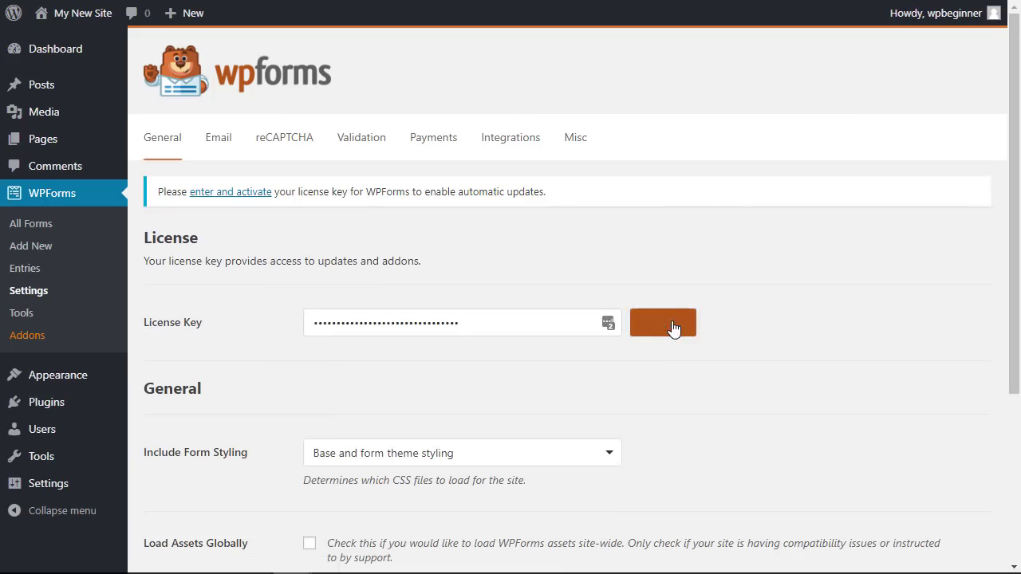
pyautogui.click(503, 348)
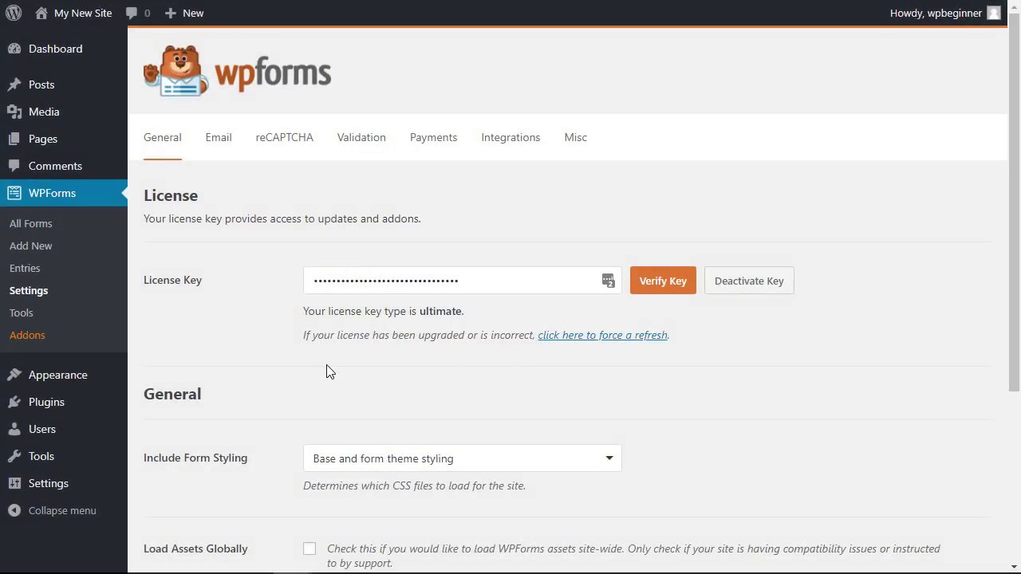
# - Install and activate the User Registration Addon, then start a new form named Custom Login
pyautogui.click(14, 341)
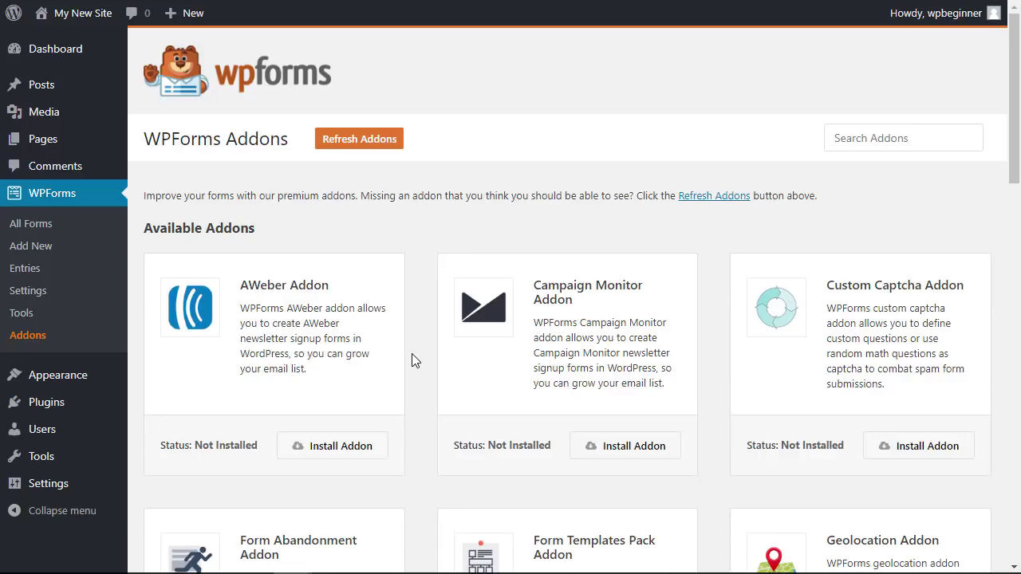
pyautogui.scroll(-4, 411, 356)
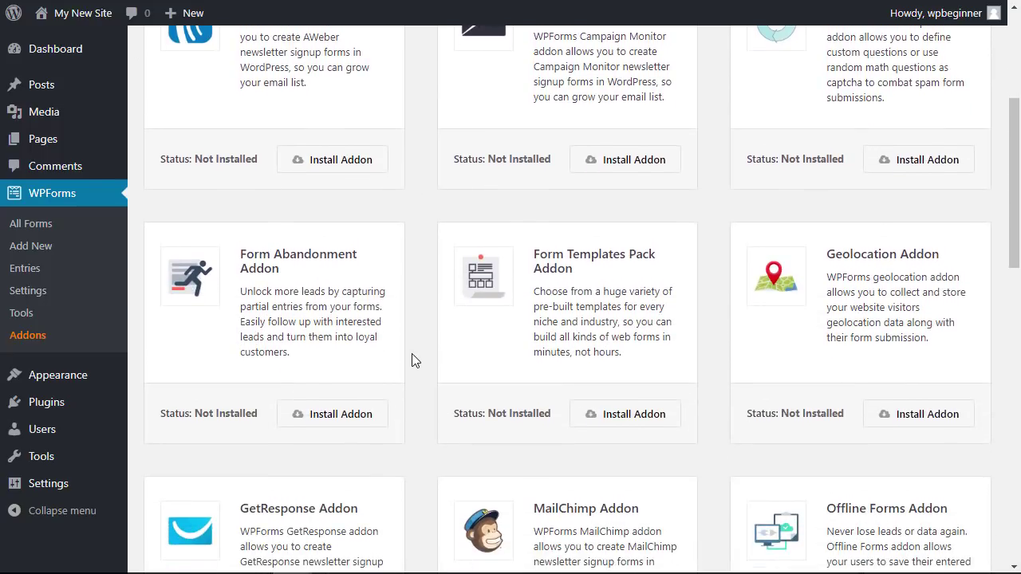
pyautogui.scroll(-5, 413, 356)
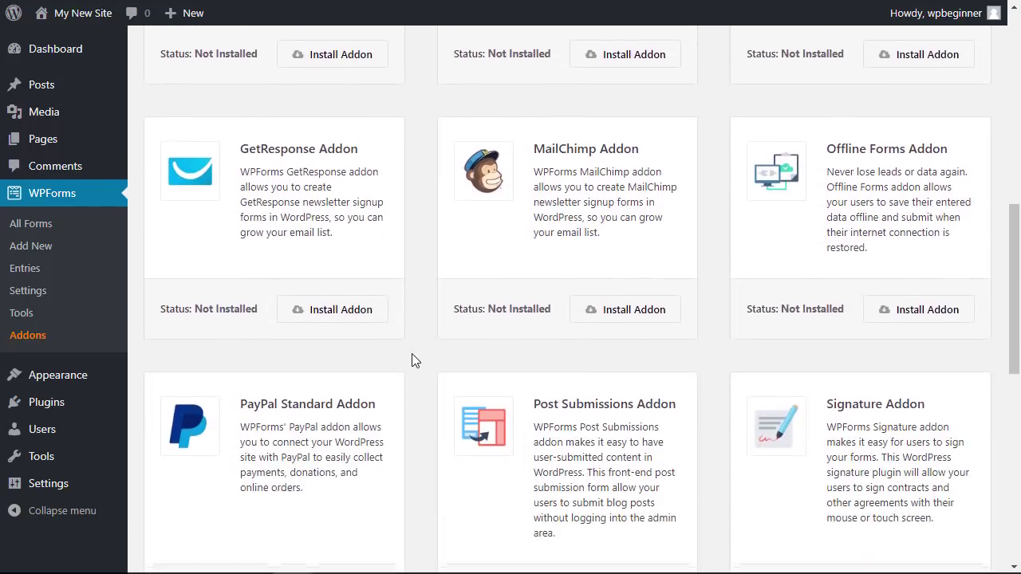
pyautogui.scroll(-2, 412, 362)
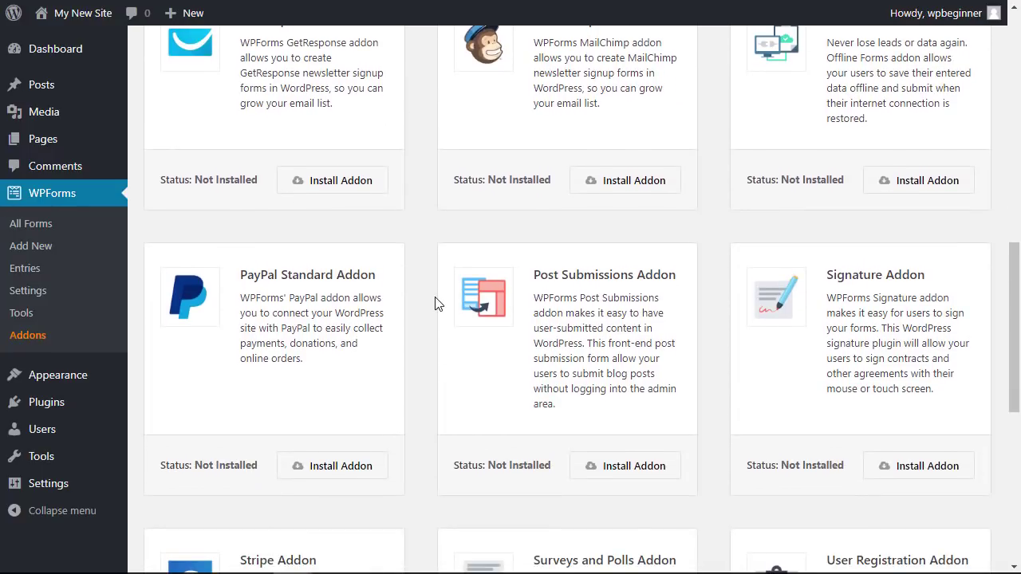
pyautogui.scroll(-3, 435, 303)
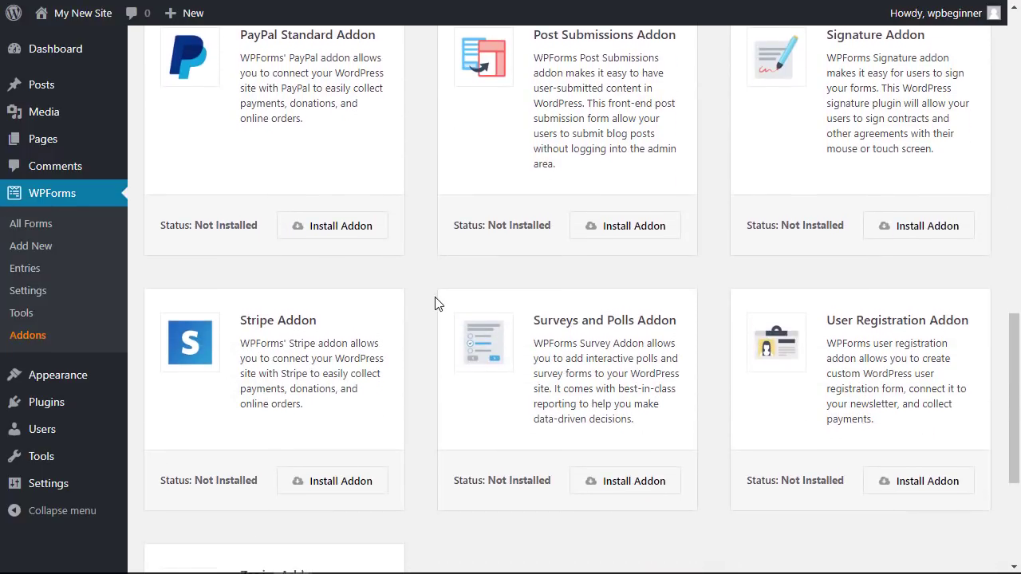
pyautogui.scroll(-2, 435, 304)
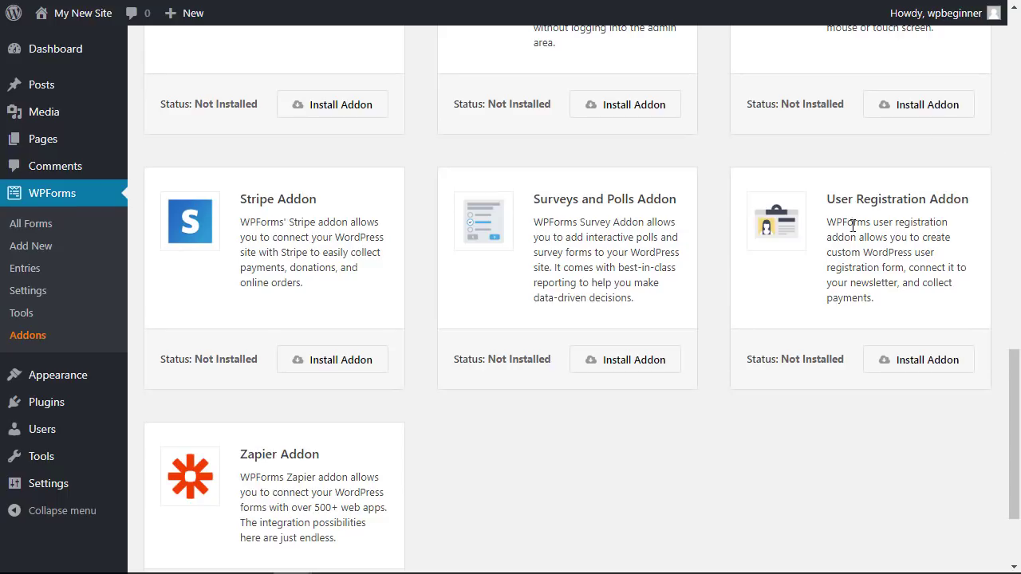
pyautogui.click(917, 370)
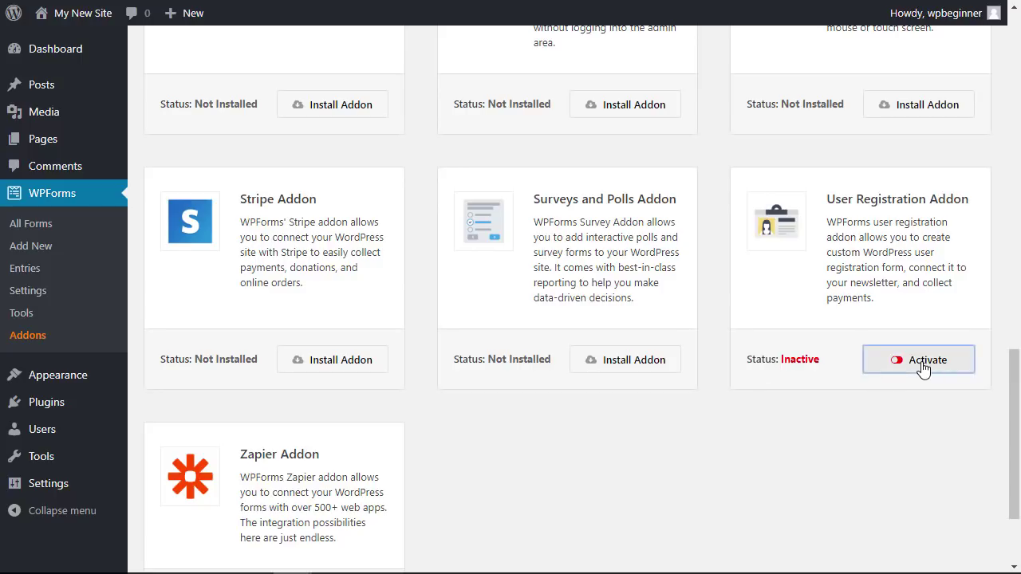
pyautogui.click(923, 364)
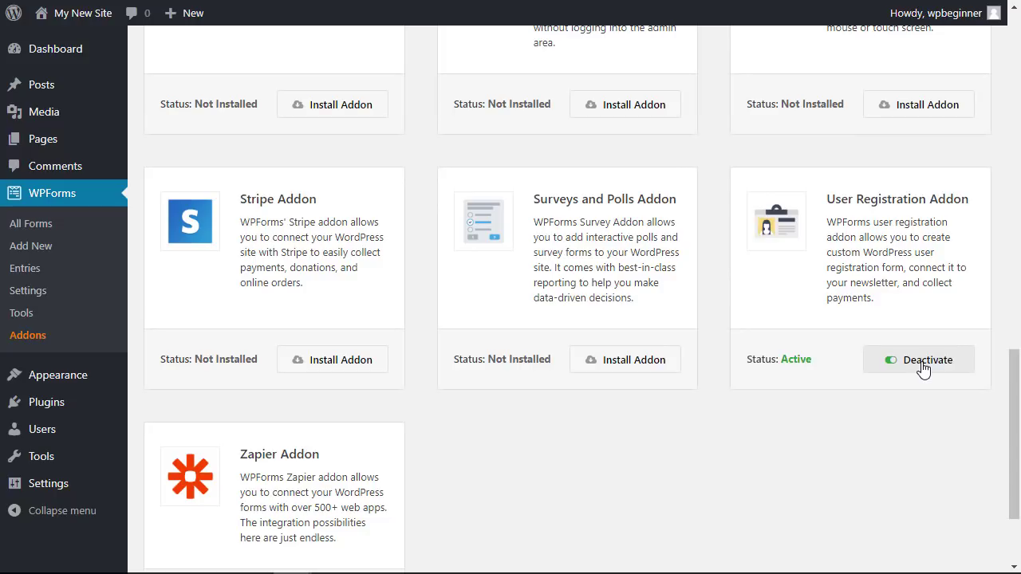
pyautogui.click(26, 249)
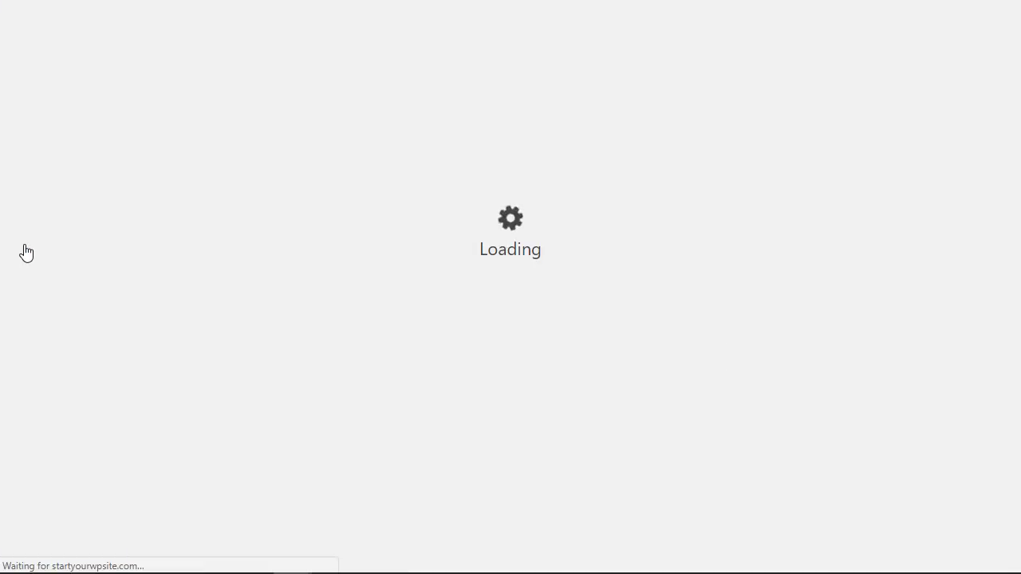
pyautogui.write('Custom ')
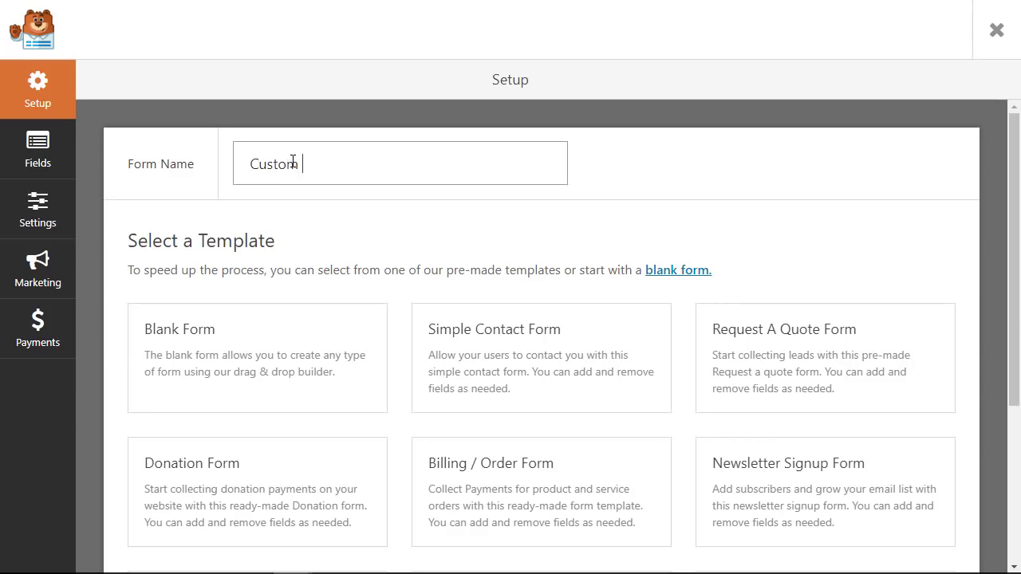
pyautogui.write('Login')
# - Create the Custom Login form from the User Login Form template
pyautogui.scroll(-1, 403, 238)
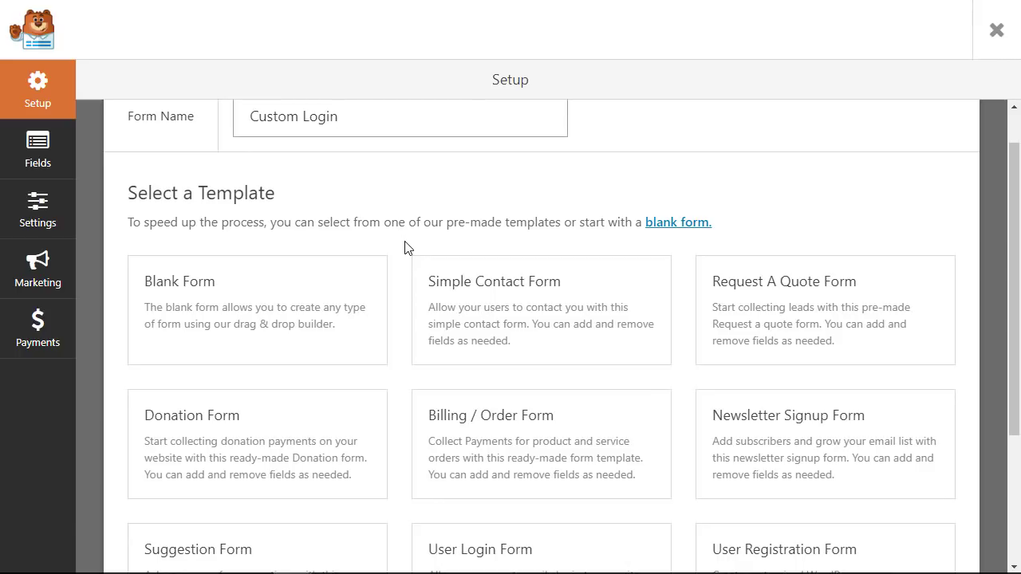
pyautogui.scroll(-5, 405, 248)
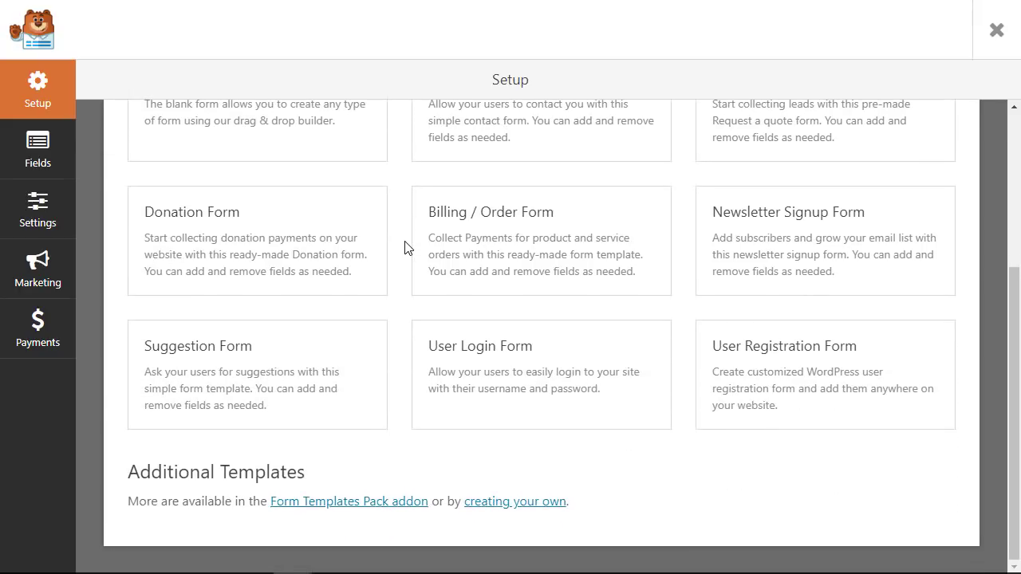
pyautogui.moveTo(468, 387)
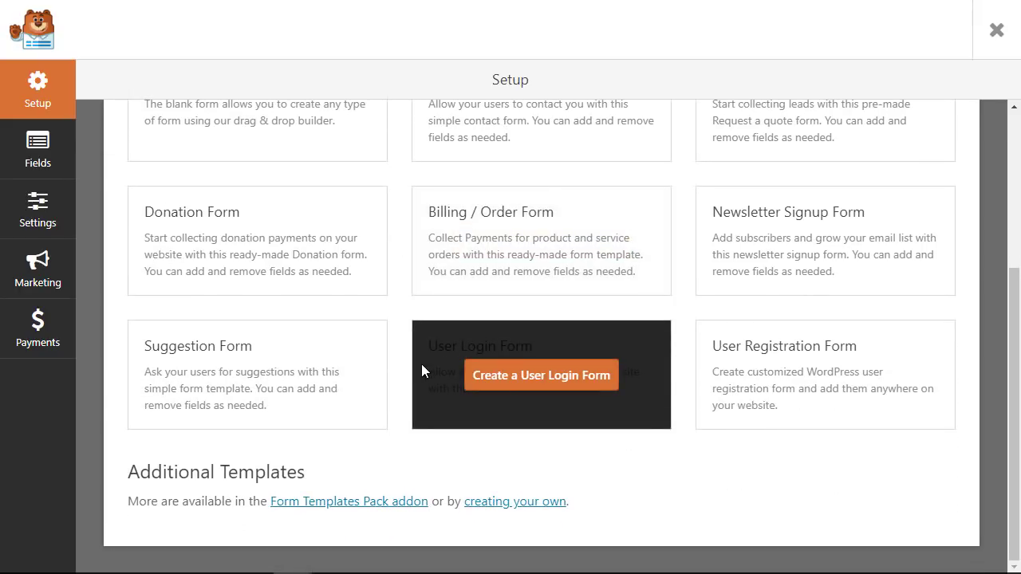
pyautogui.click(551, 381)
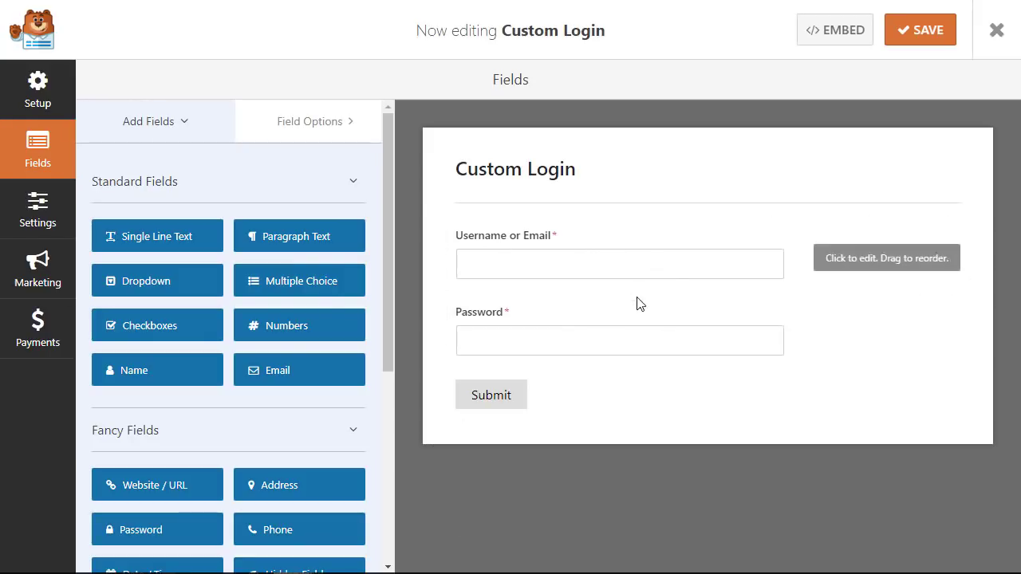
# - Keep Go to URL (Redirect) as the confirmation type, save Custom Login and exit the builder
pyautogui.click(34, 217)
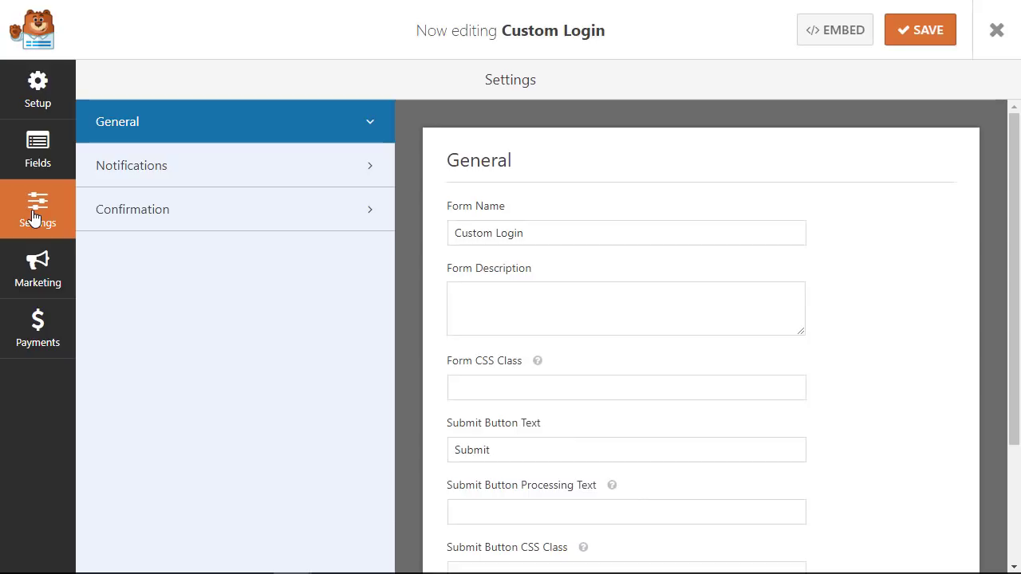
pyautogui.click(187, 219)
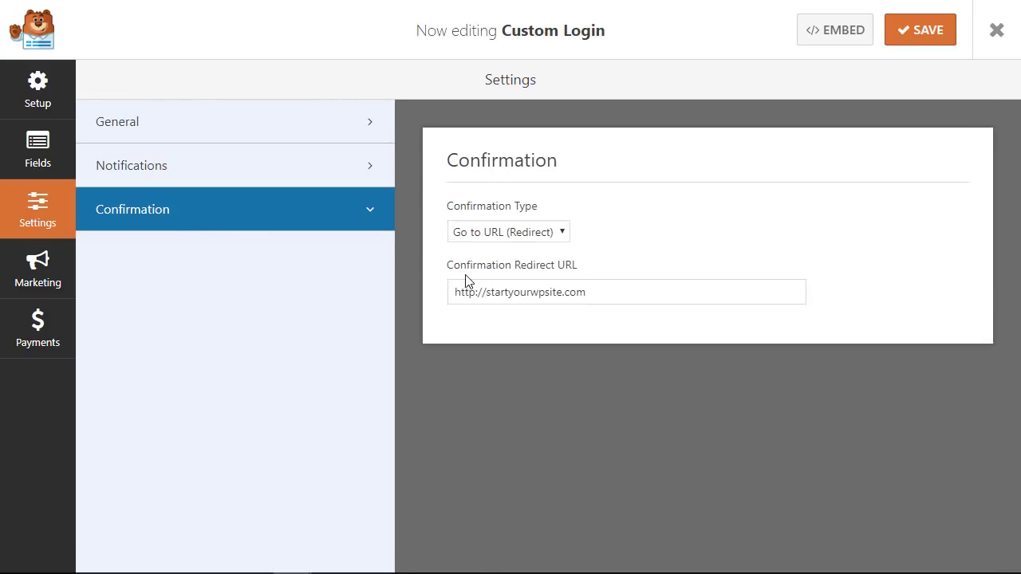
pyautogui.click(489, 235)
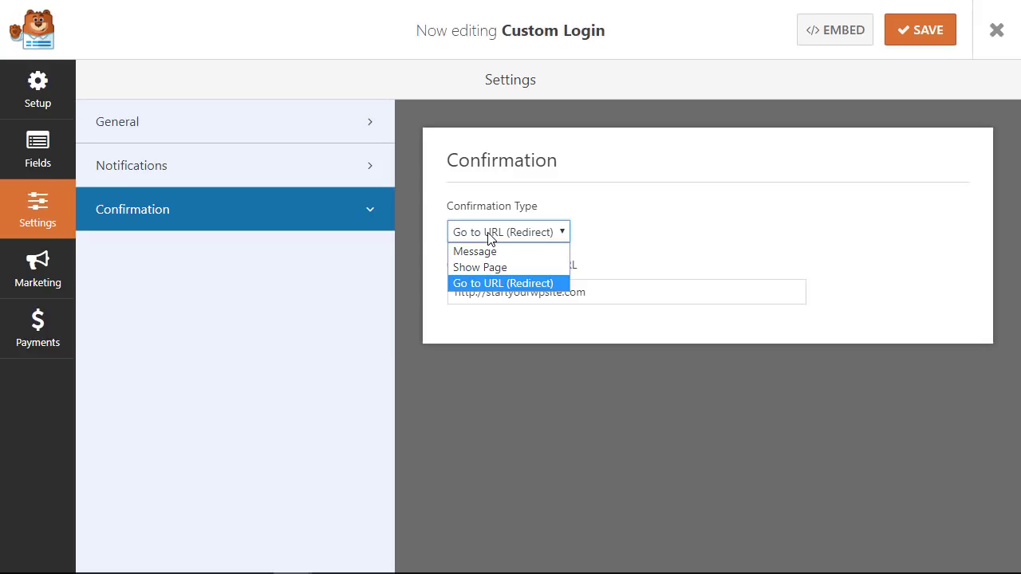
pyautogui.click(489, 237)
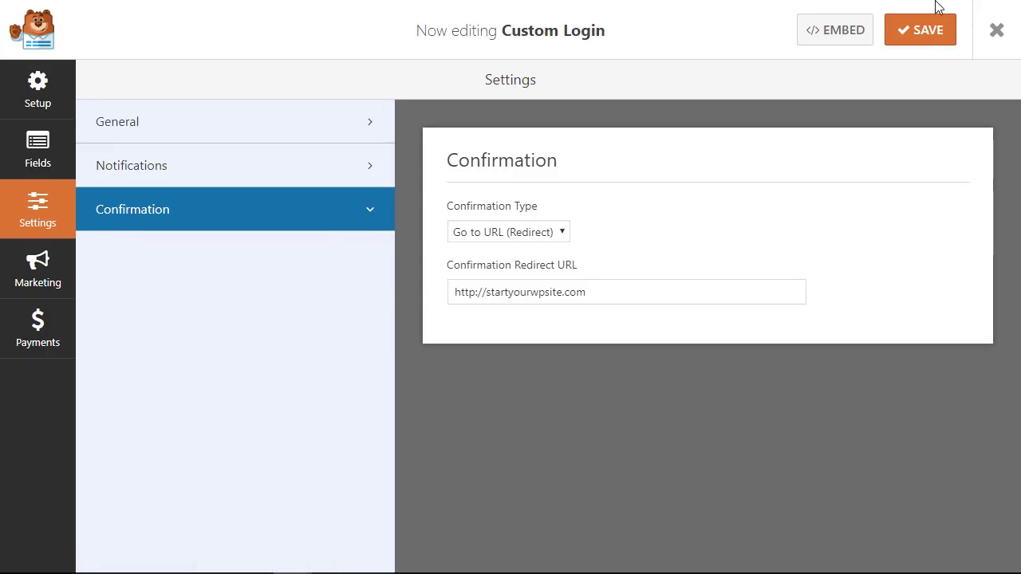
pyautogui.click(914, 31)
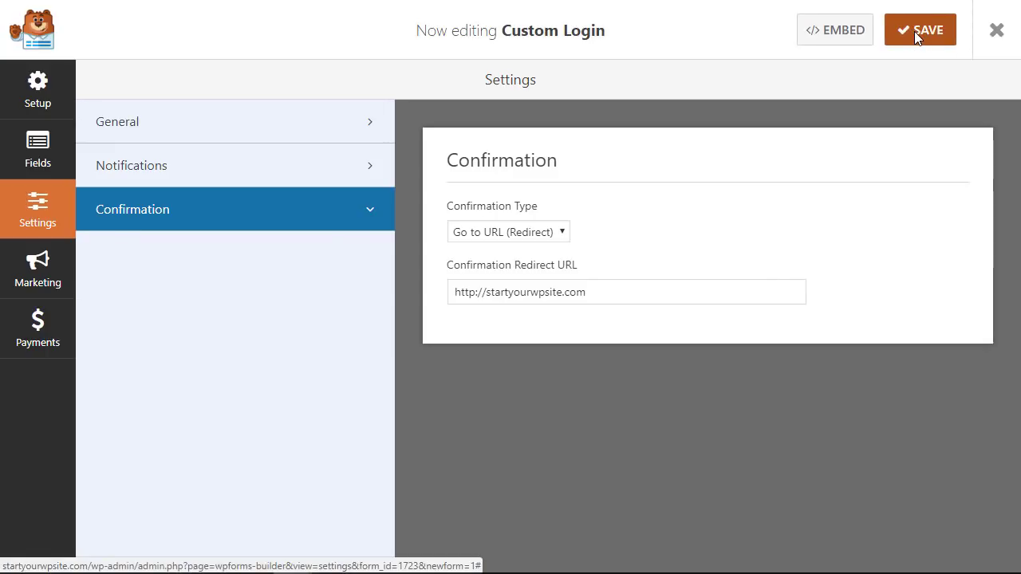
pyautogui.click(997, 32)
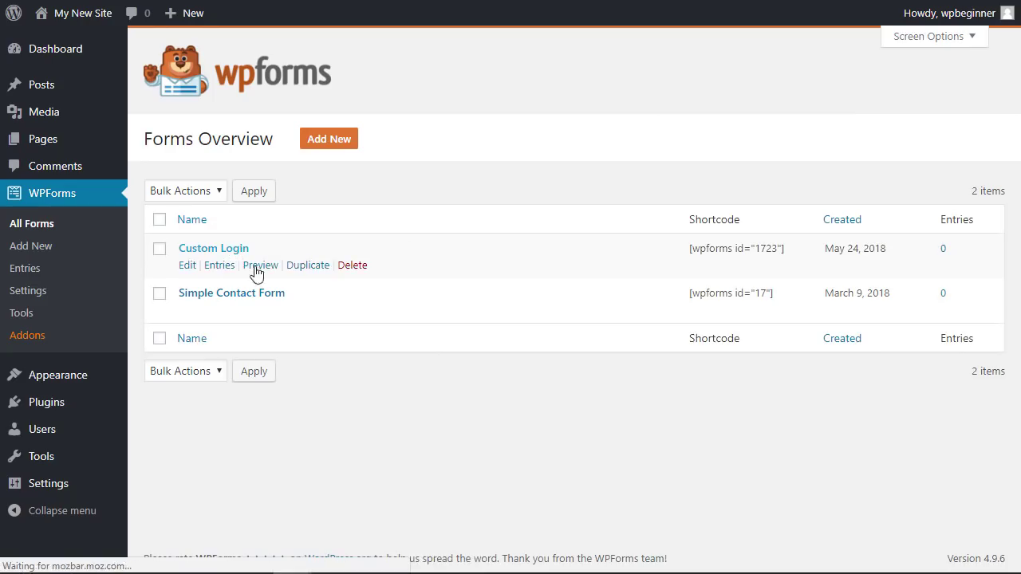
# - Create a page titled Login and insert the unicorn image from the Media Library
pyautogui.moveTo(40, 140)
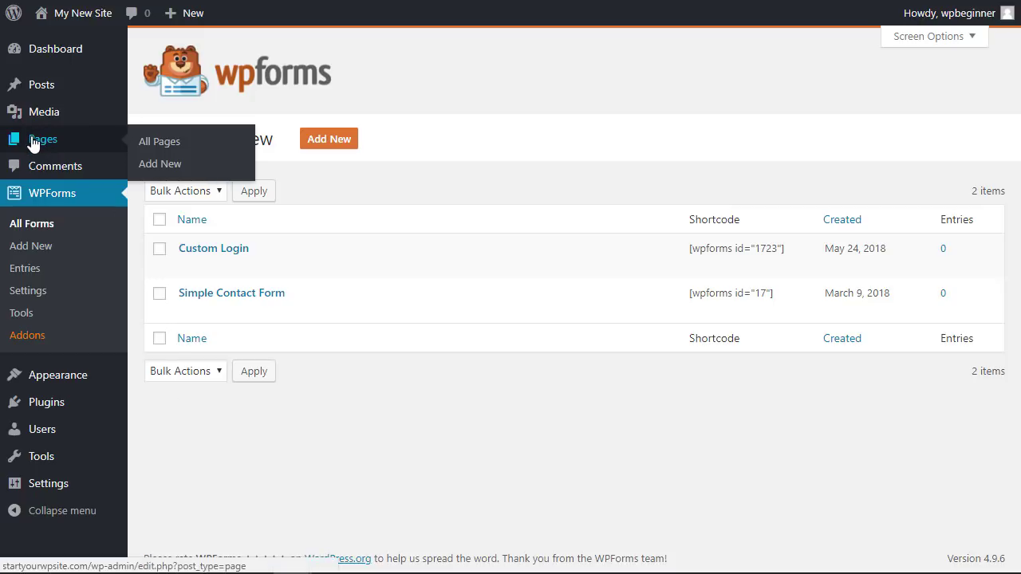
pyautogui.click(160, 165)
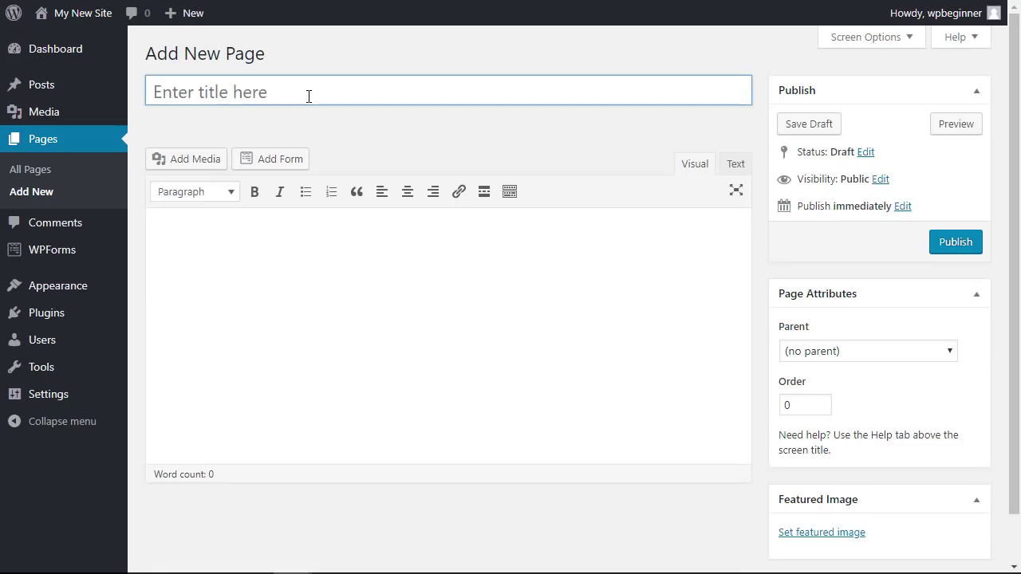
pyautogui.write('Login')
pyautogui.click(277, 236)
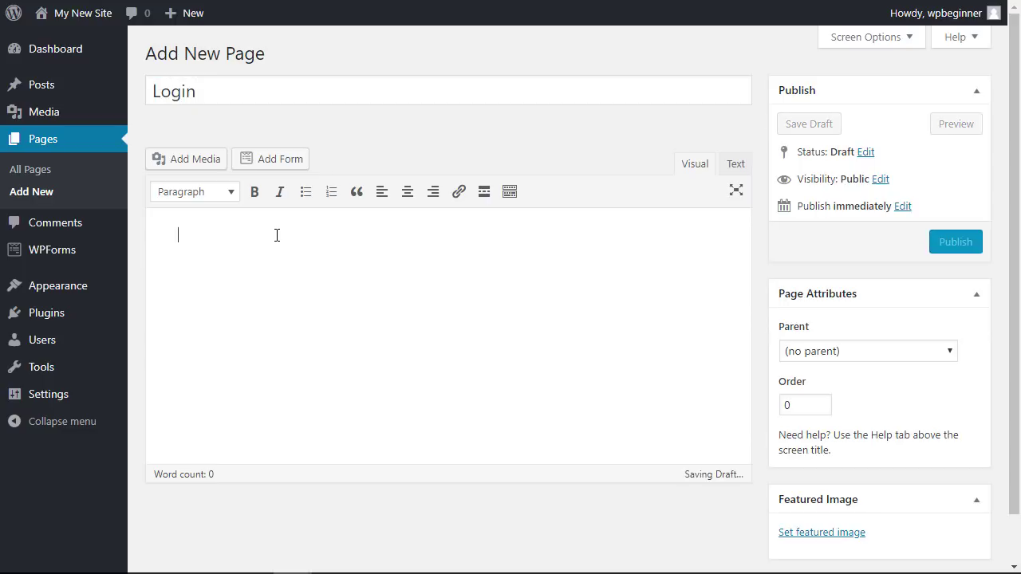
pyautogui.click(185, 160)
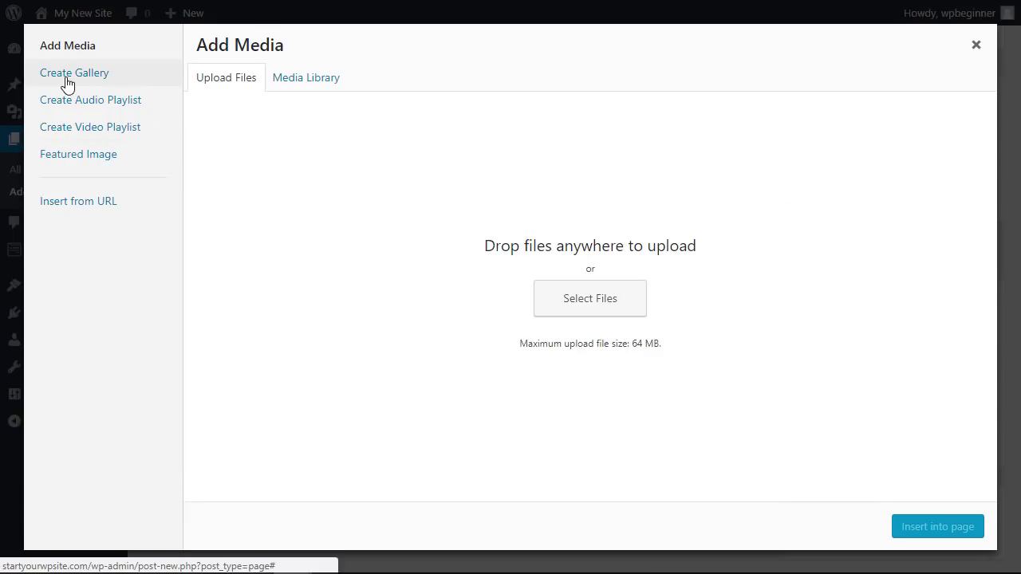
pyautogui.click(310, 86)
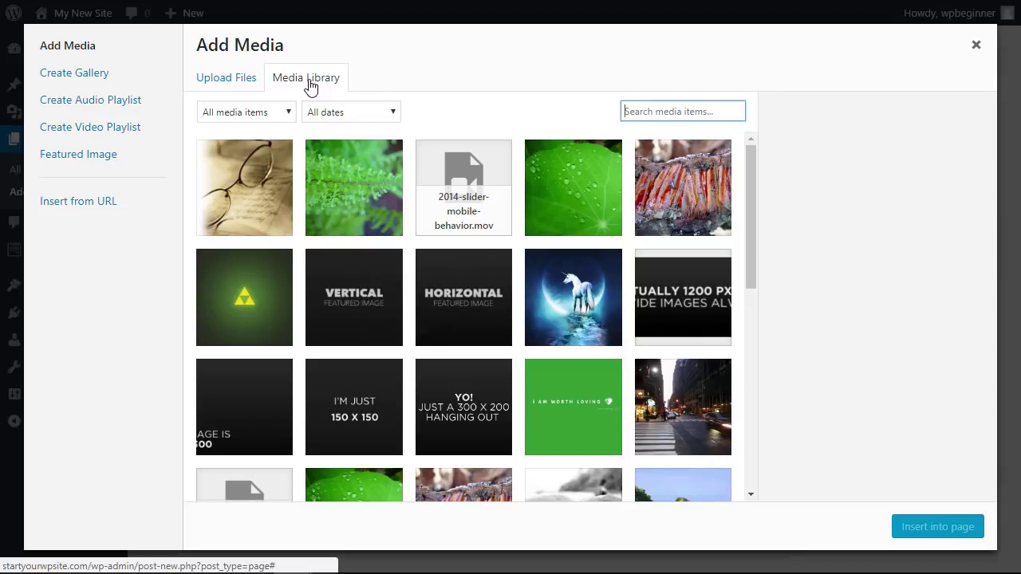
pyautogui.click(568, 289)
pyautogui.click(935, 528)
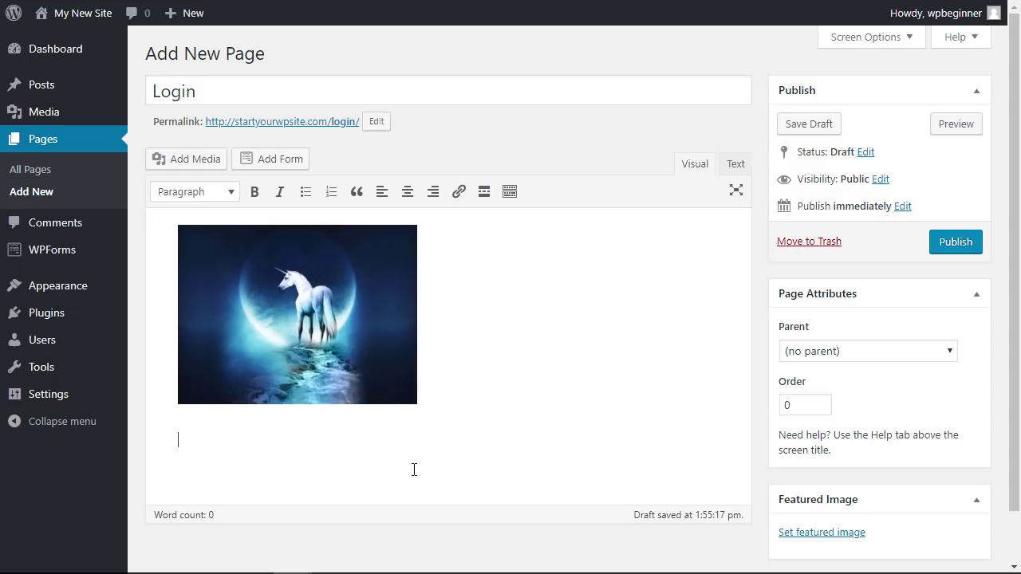
# - Insert the Custom Login form below the unicorn image and publish the Login page
pyautogui.click(260, 156)
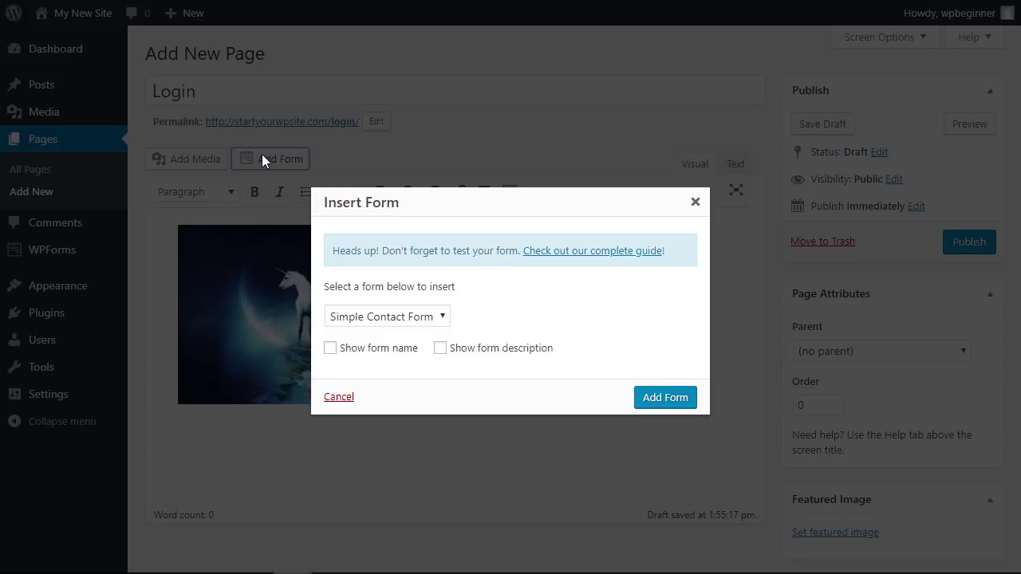
pyautogui.click(383, 317)
pyautogui.click(378, 356)
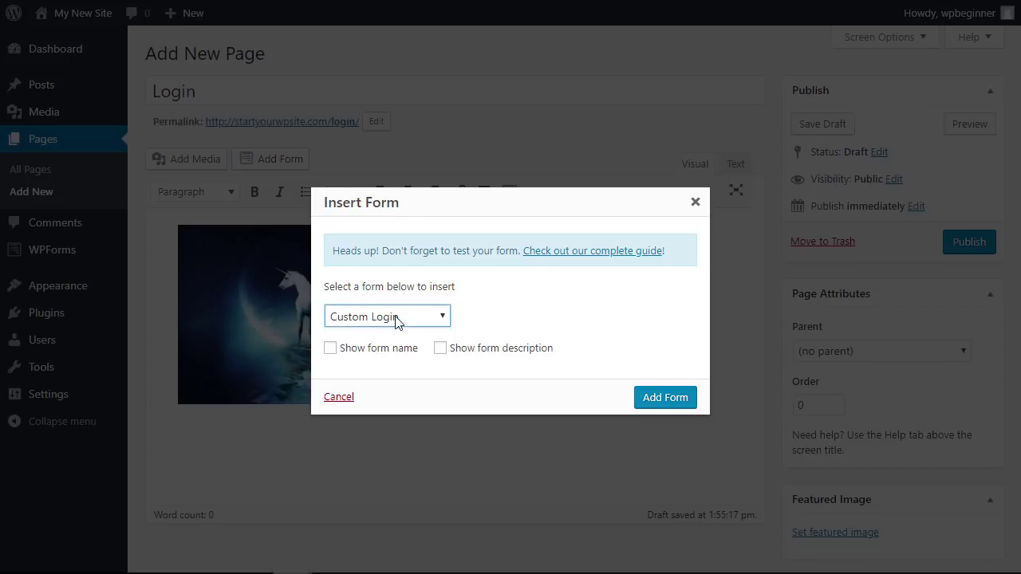
pyautogui.click(669, 403)
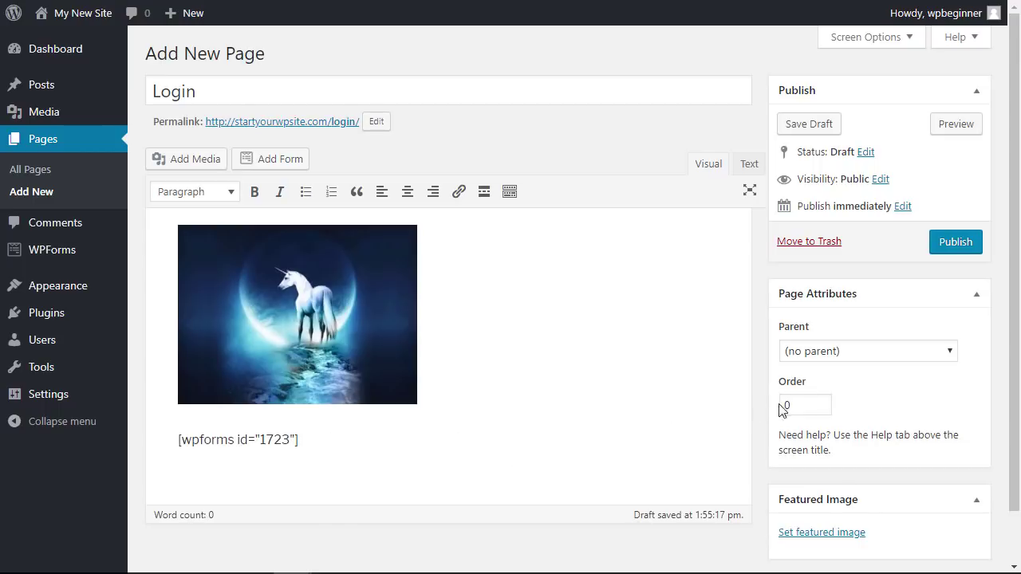
pyautogui.click(947, 244)
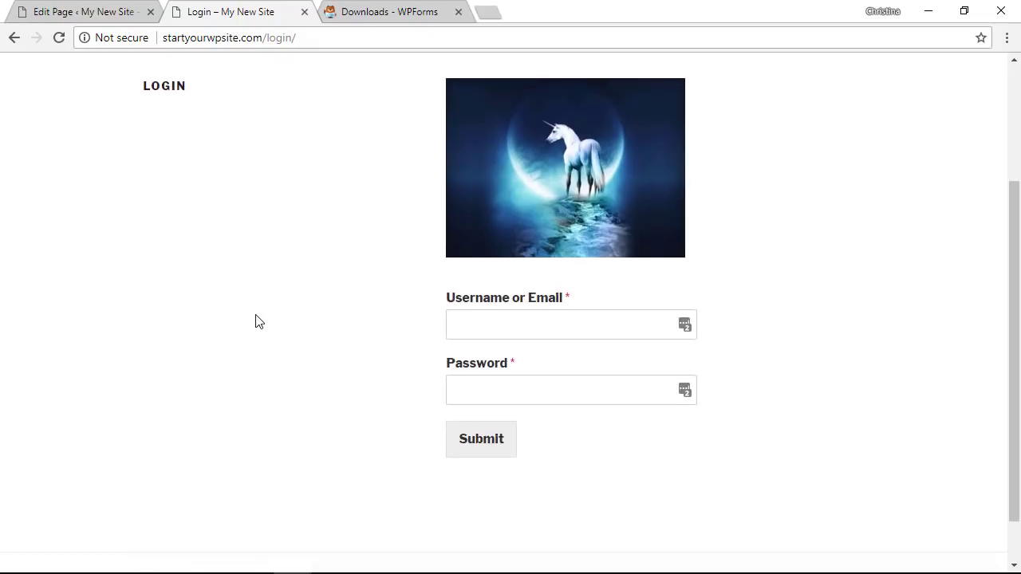
# - Scroll the live Login page to confirm the Username or Email and Password fields, then return to the editor
pyautogui.scroll(1, 255, 321)
pyautogui.scroll(1, 255, 322)
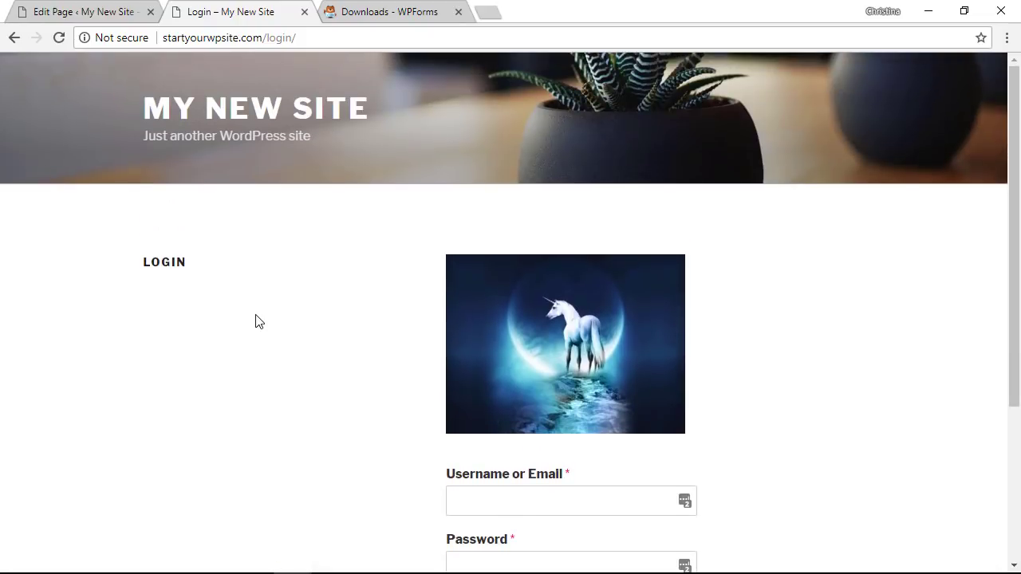
pyautogui.click(81, 13)
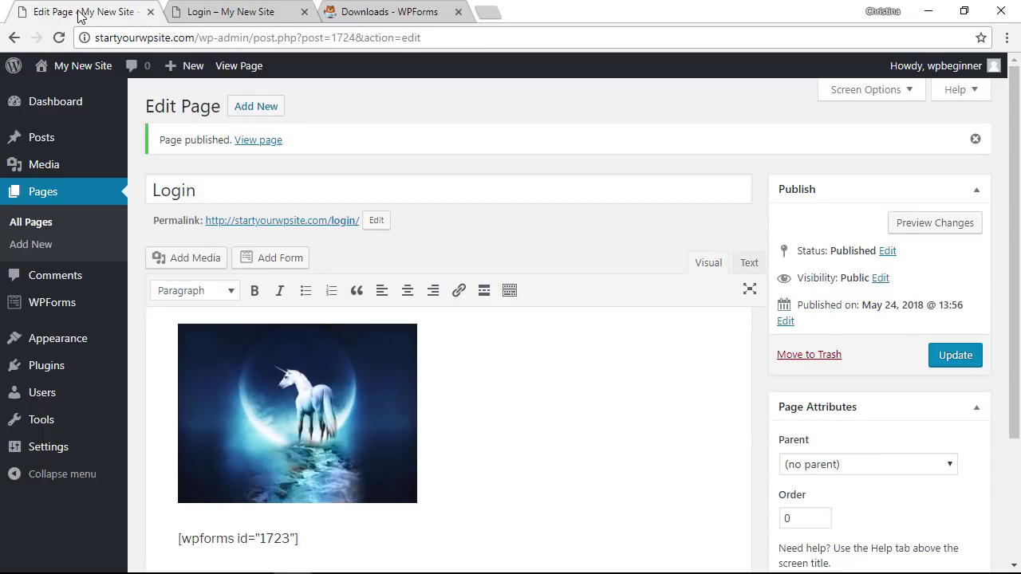
# - Add a WPForms widget to the top of the Blog Sidebar from Appearance > Widgets
pyautogui.moveTo(54, 345)
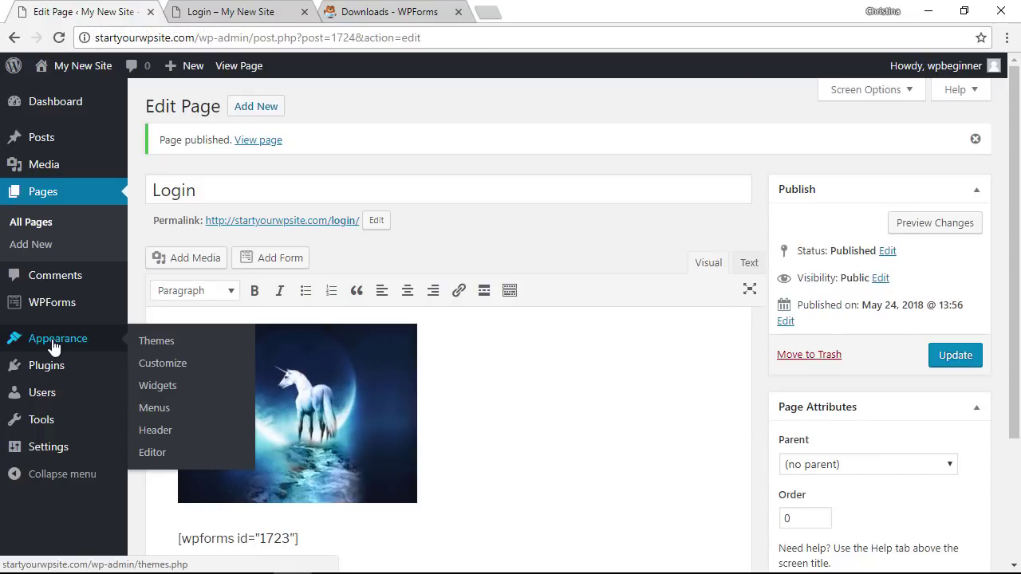
pyautogui.click(157, 386)
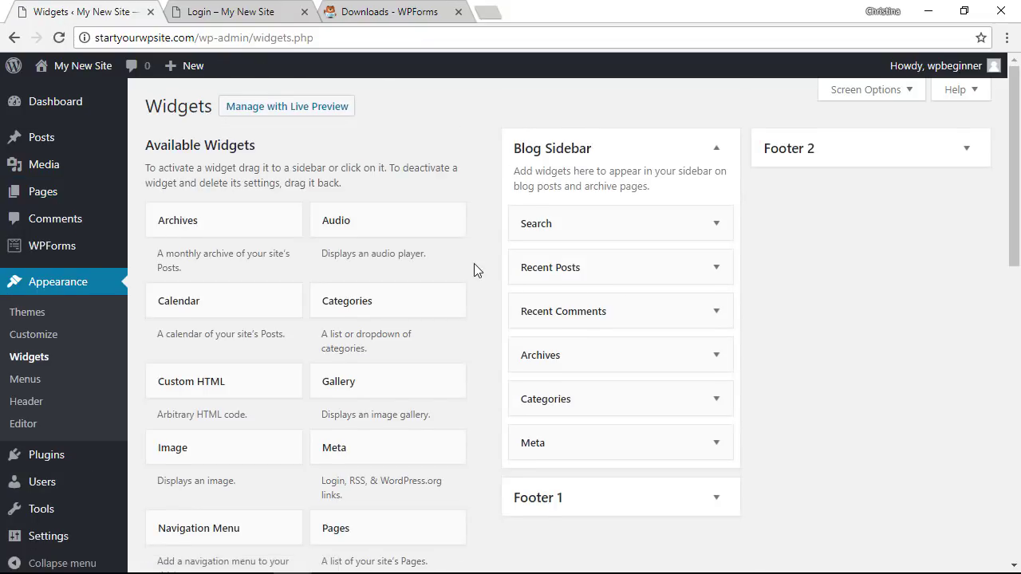
pyautogui.scroll(-6, 474, 264)
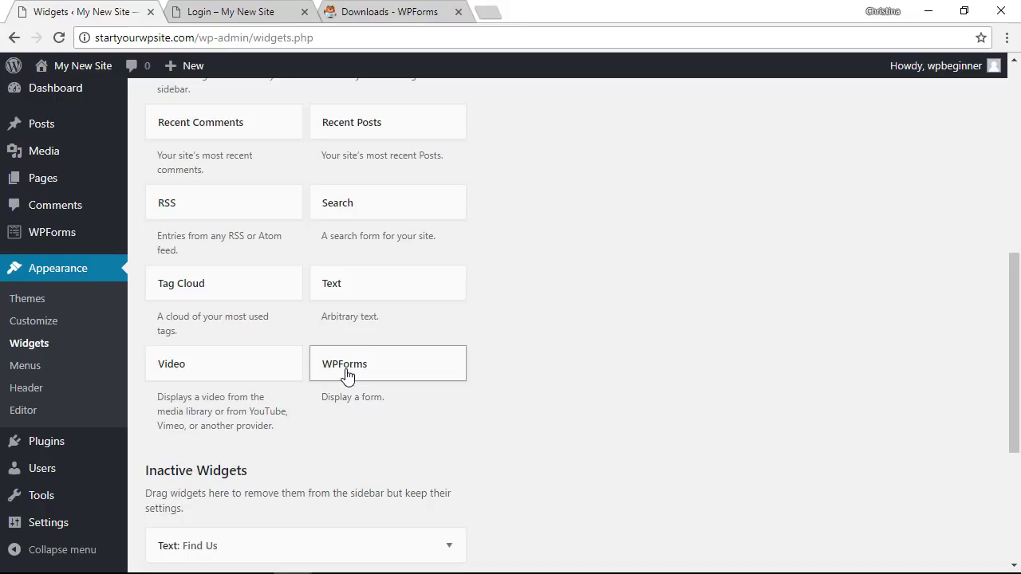
pyautogui.moveTo(346, 375); pyautogui.dragTo(547, 226)
# - Set the sidebar widget to the Custom Login form with title 'Login' and save it
pyautogui.click(600, 330)
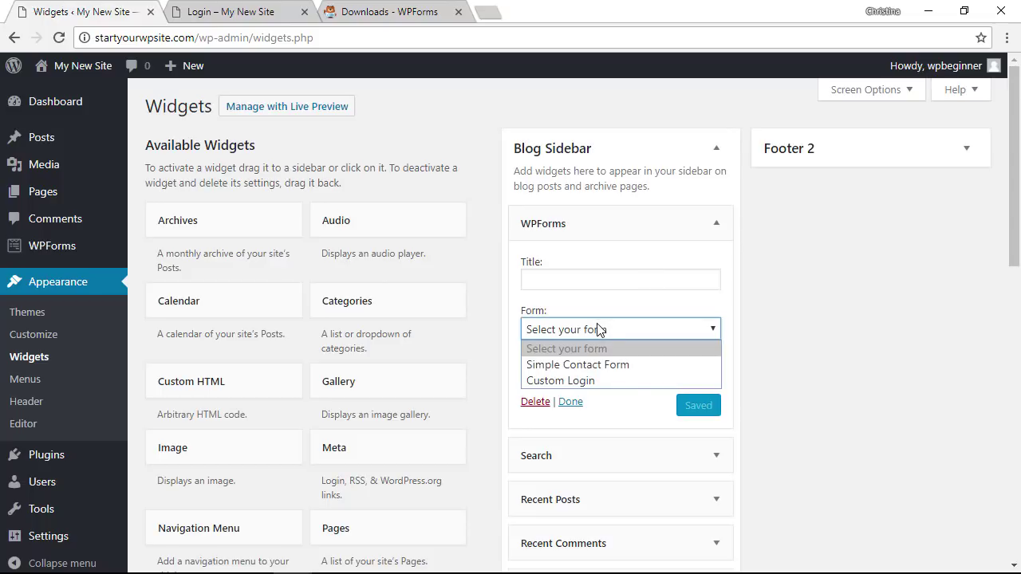
pyautogui.click(566, 381)
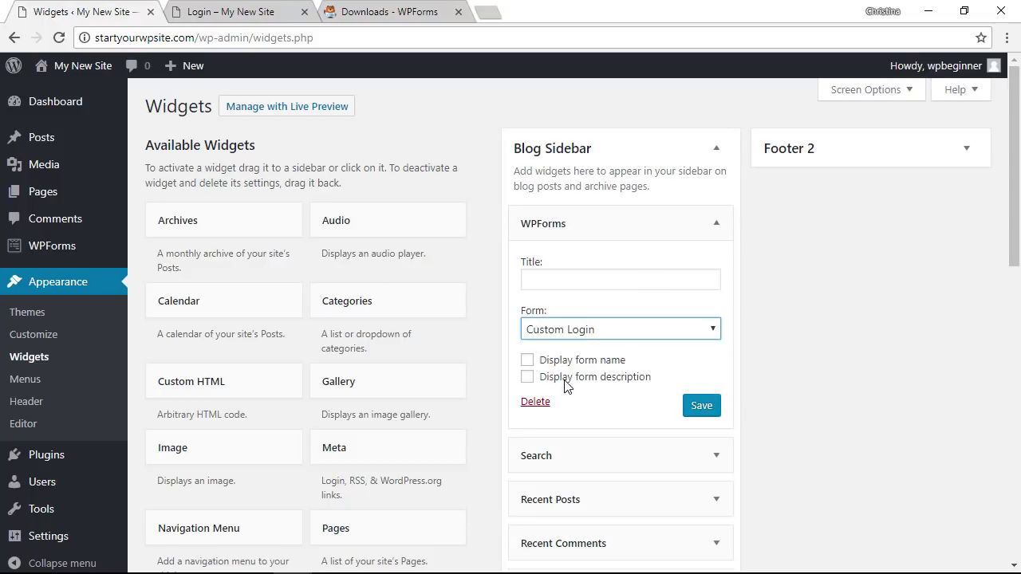
pyautogui.click(563, 281)
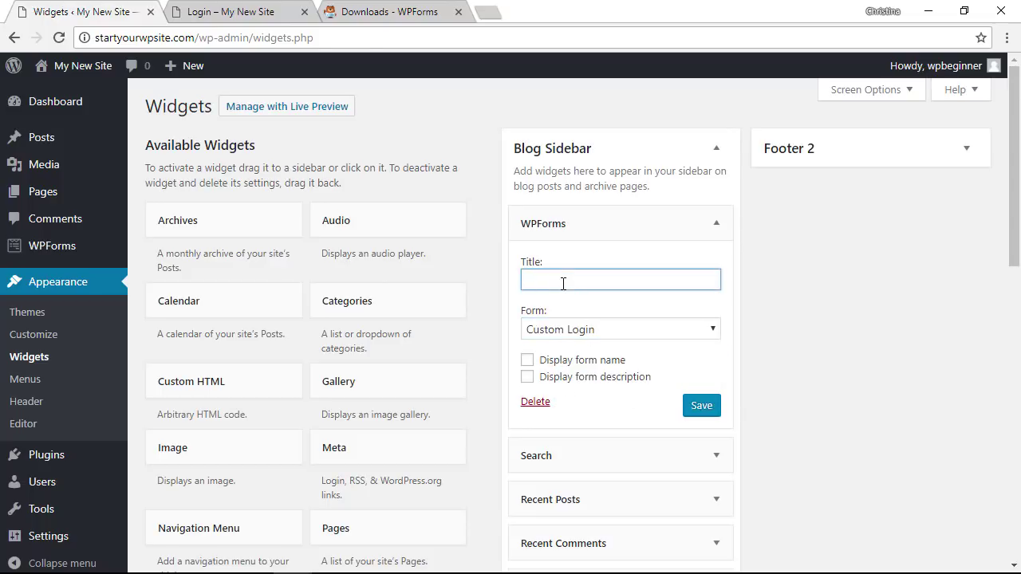
pyautogui.write('Login')
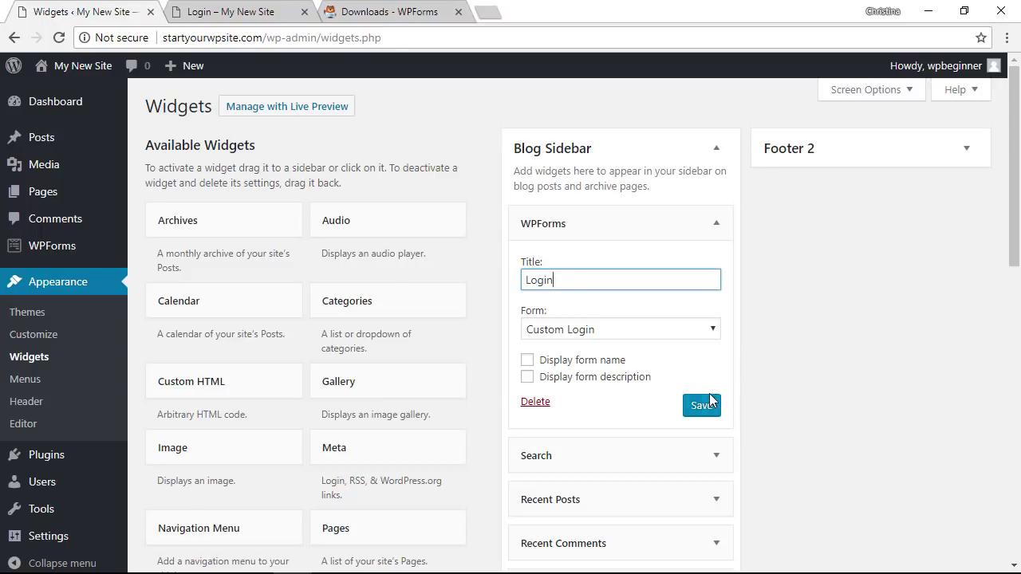
pyautogui.click(702, 405)
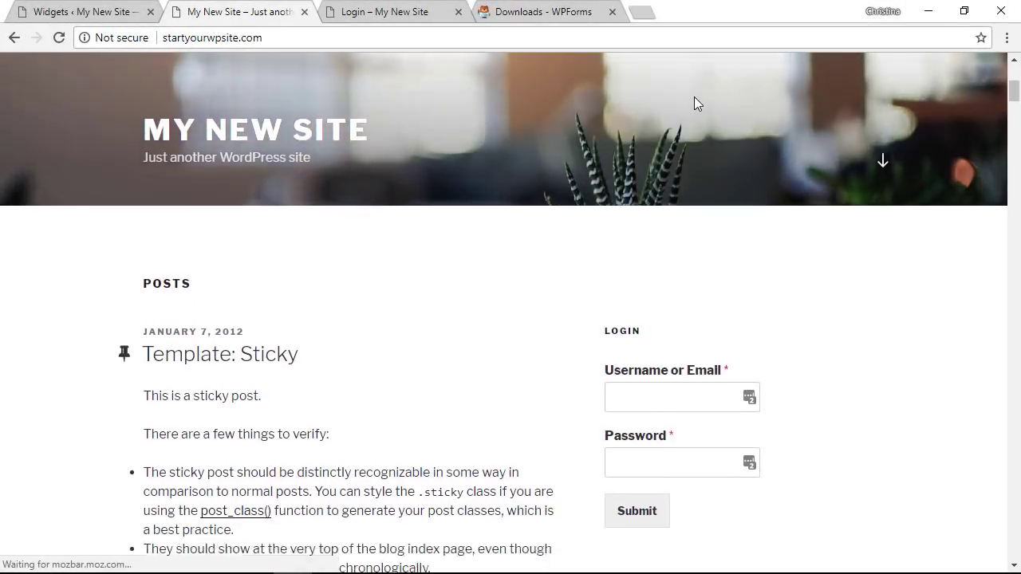
pyautogui.scroll(-3, 694, 102)
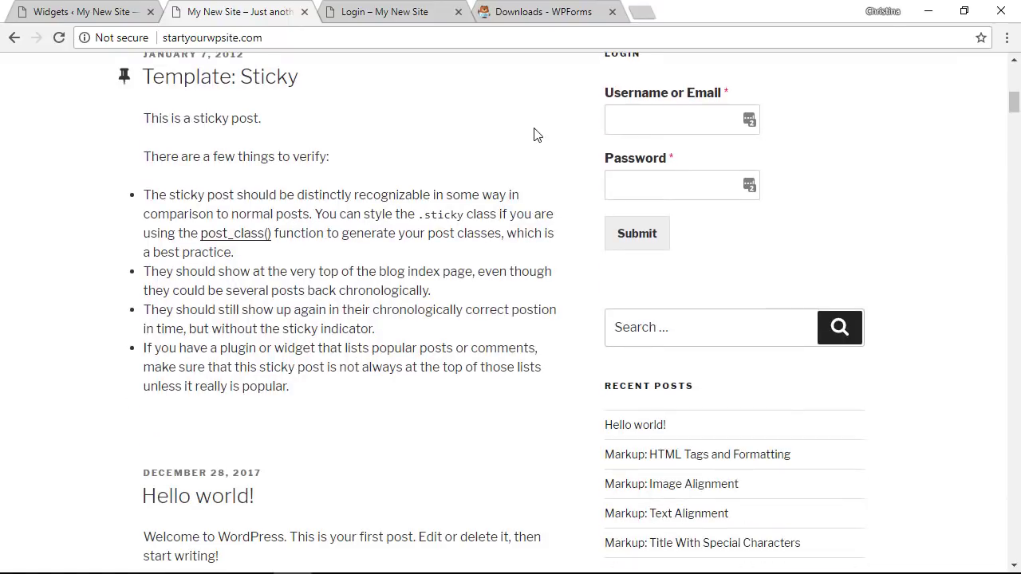
pyautogui.scroll(1, 536, 134)
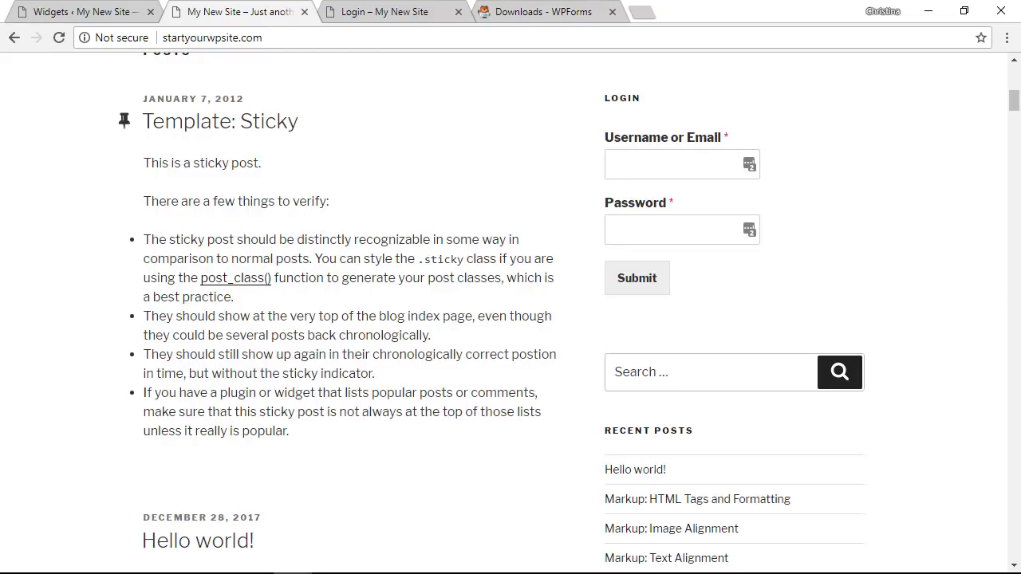